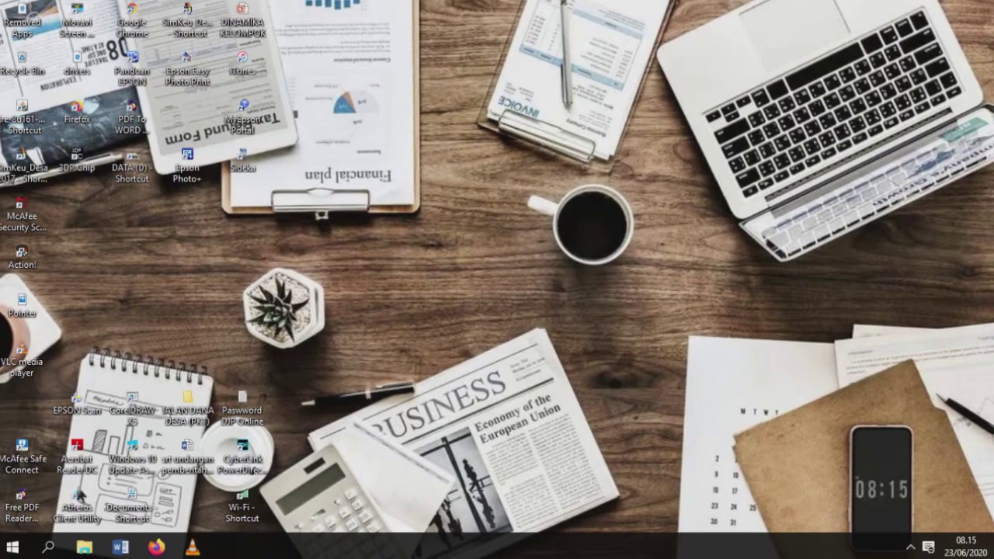
- Launch PowerPoint 2016 from the Start menu and begin a blank presentation
click(12, 547)
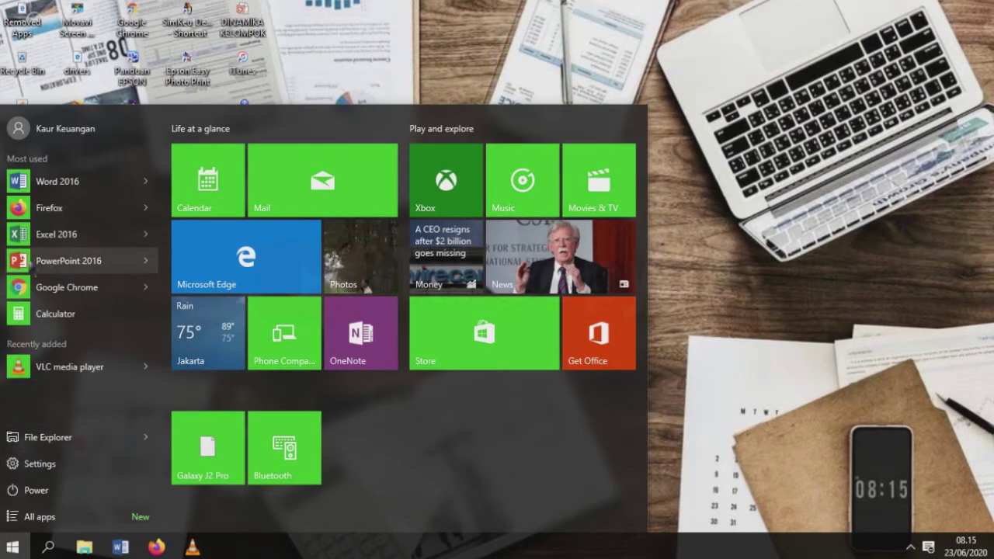
click(35, 262)
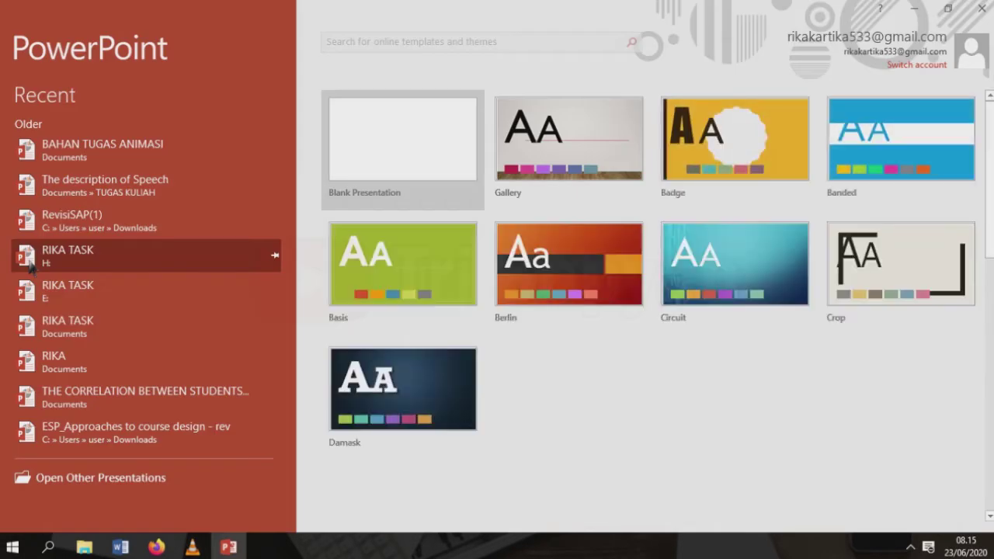
click(432, 175)
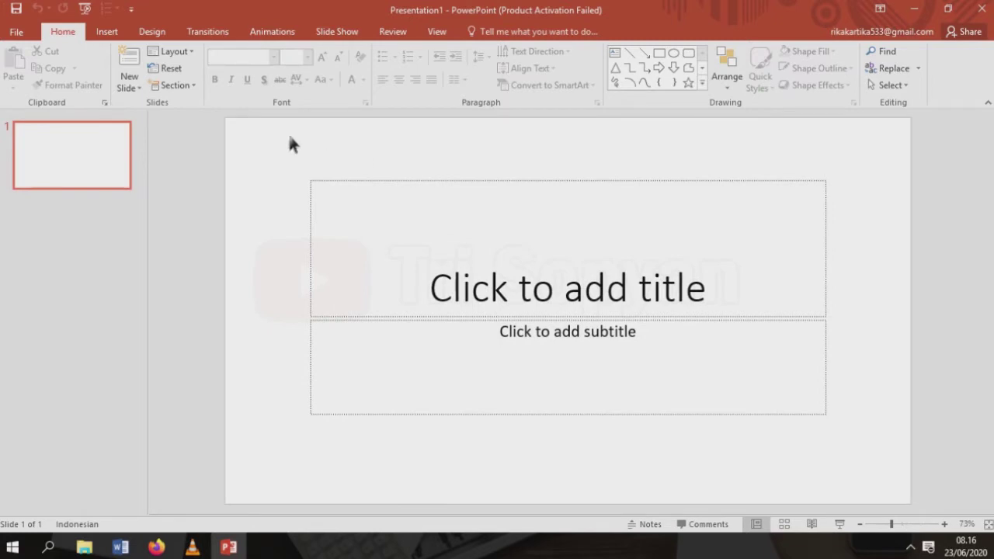
- Bring up the Insert ribbon and start PowerPoint's Screen Recording tool
click(109, 32)
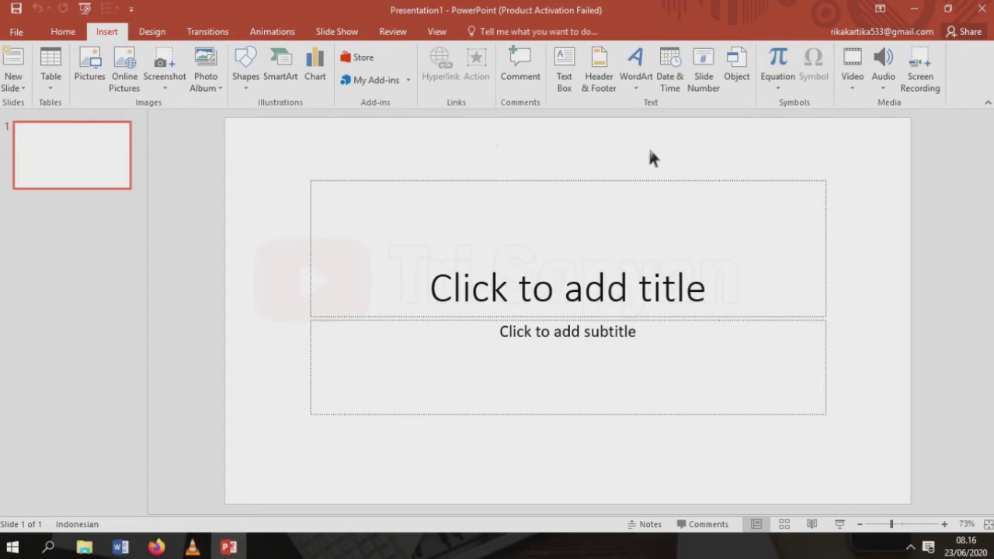
click(924, 74)
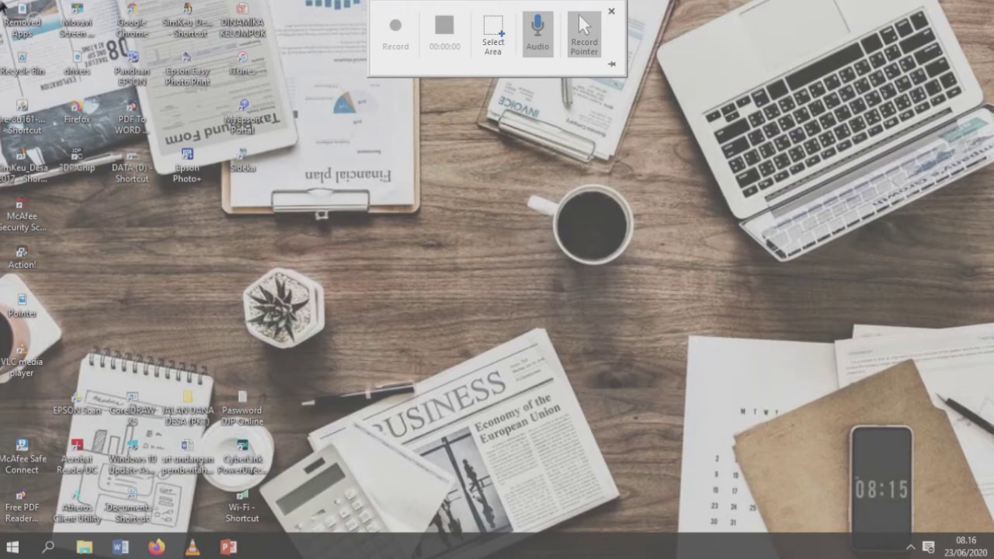
- Record the whole desktop area, then launch Word 2016
drag(1, 3, 970, 475)
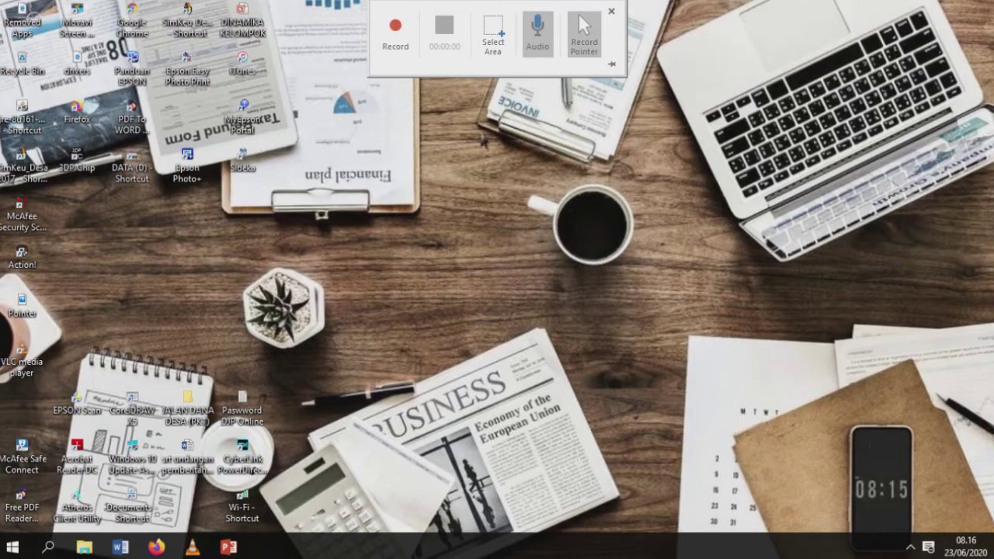
click(397, 35)
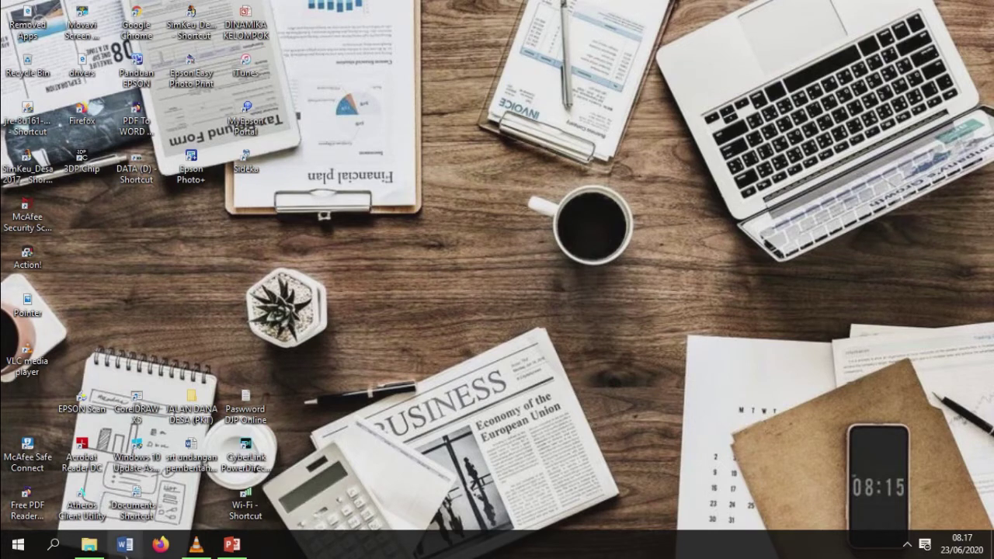
click(127, 546)
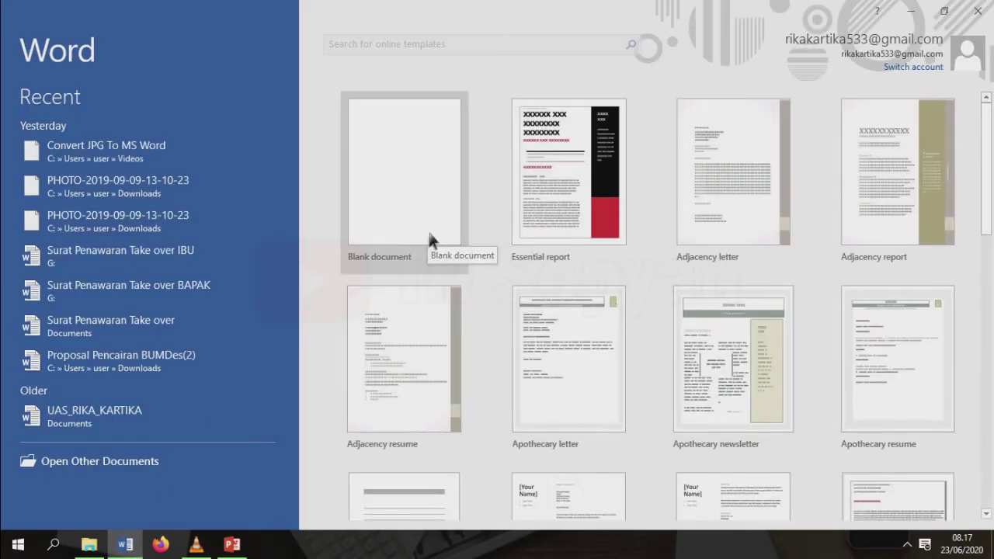
- Create a blank Word document and show its Insert ribbon
click(430, 233)
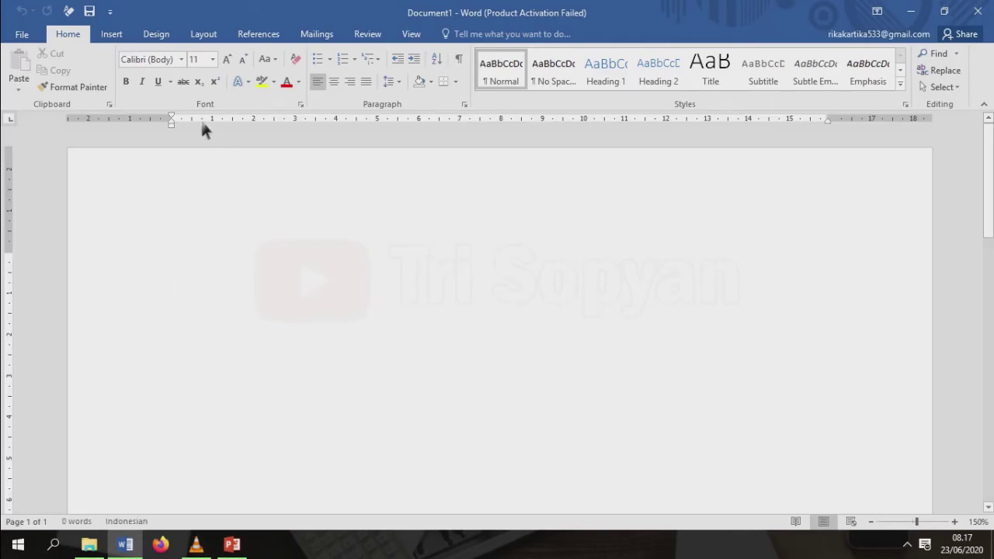
click(116, 36)
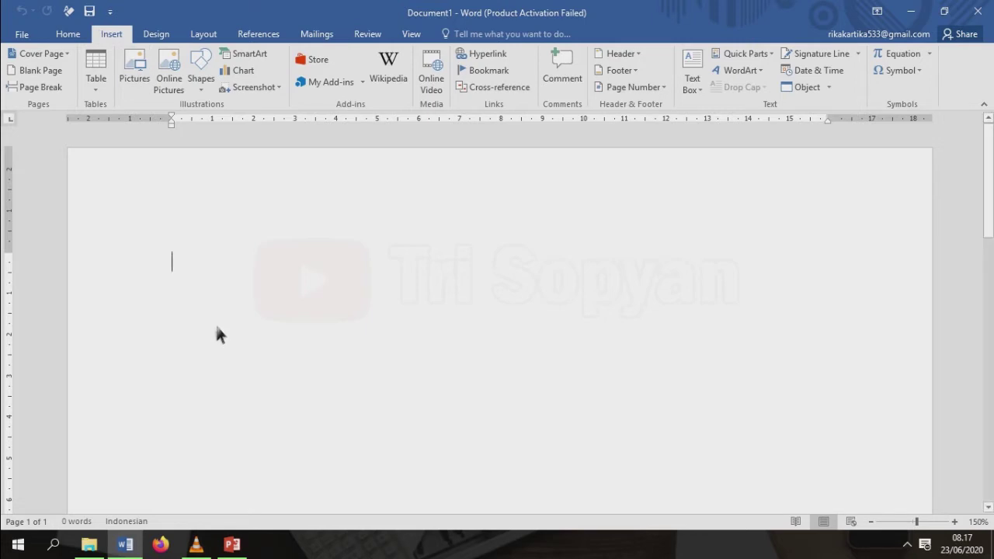
- Type 'TRI SOPYAN CHANNEL', then make it centred, bold and larger with keyboard shortcuts
text(TRI SOPYAN CHANNE)
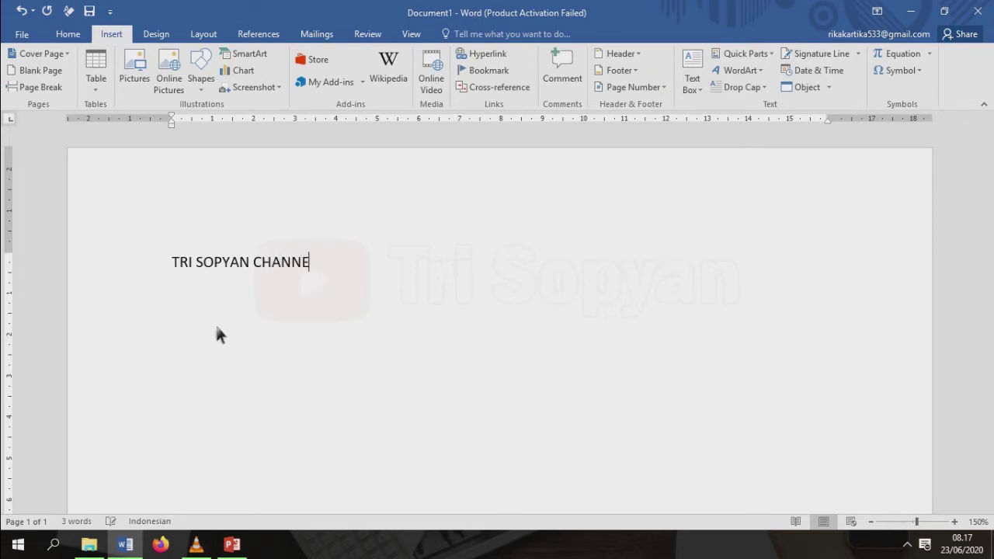
text(L)
key(ctrl+a)
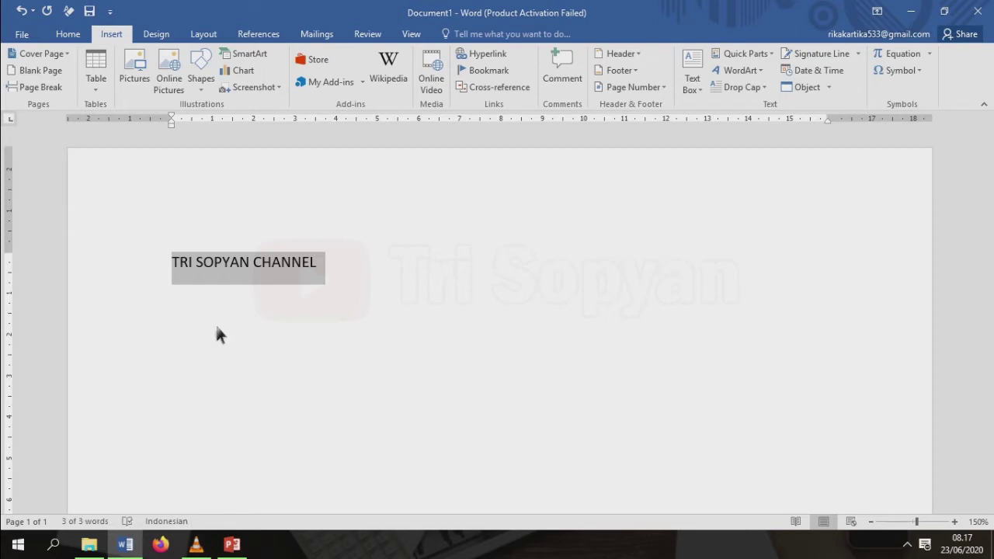
key(ctrl+e)
key(ctrl+b)
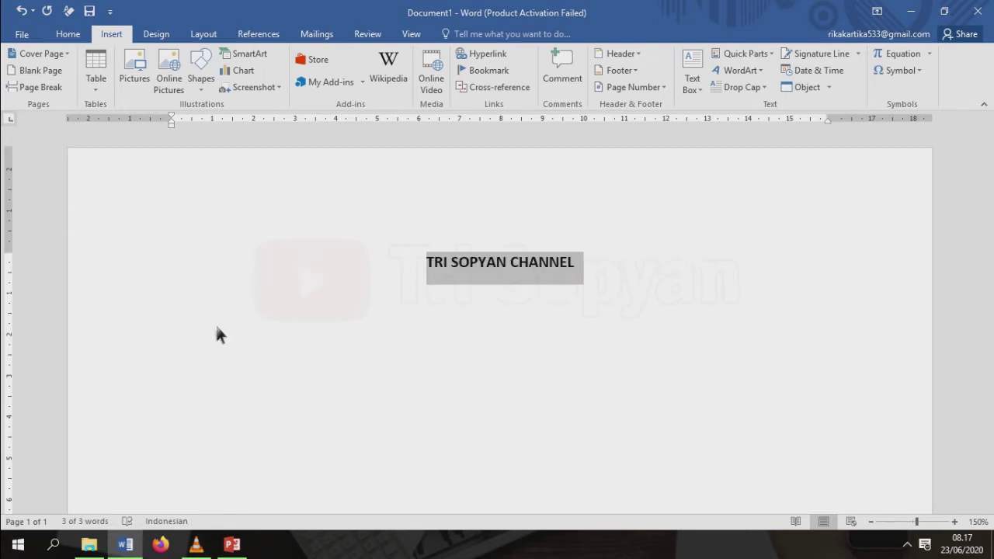
key(ctrl+bracketright)
key(ctrl+bracketright)
key(ctrl+bracketright)
key(ctrl+bracketright)
key(ctrl+bracketright)
key(ctrl+bracketright)
key(ctrl+bracketright)
key(ctrl+bracketright)
key(ctrl+bracketright)
key(ctrl+bracketright)
key(ctrl+bracketright)
key(ctrl+bracketright)
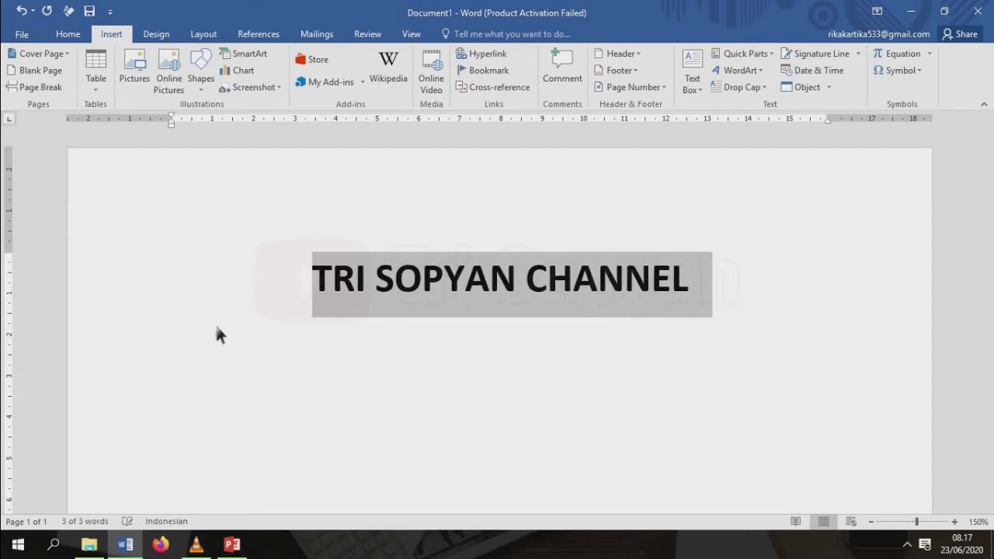
key(ctrl+shift+period)
key(ctrl+shift+period)
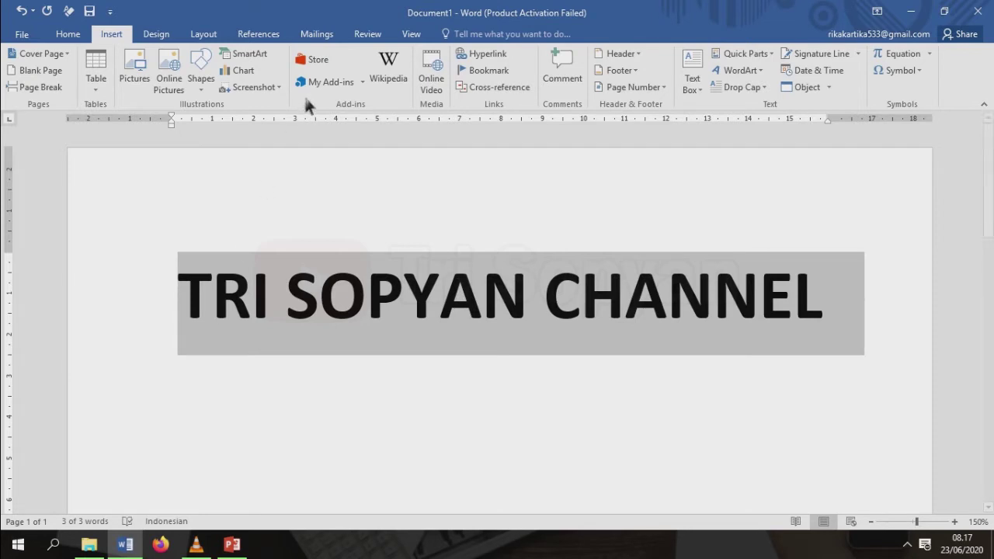
- Browse the Design tab's colour schemes and theme font sets without changing anything
click(165, 37)
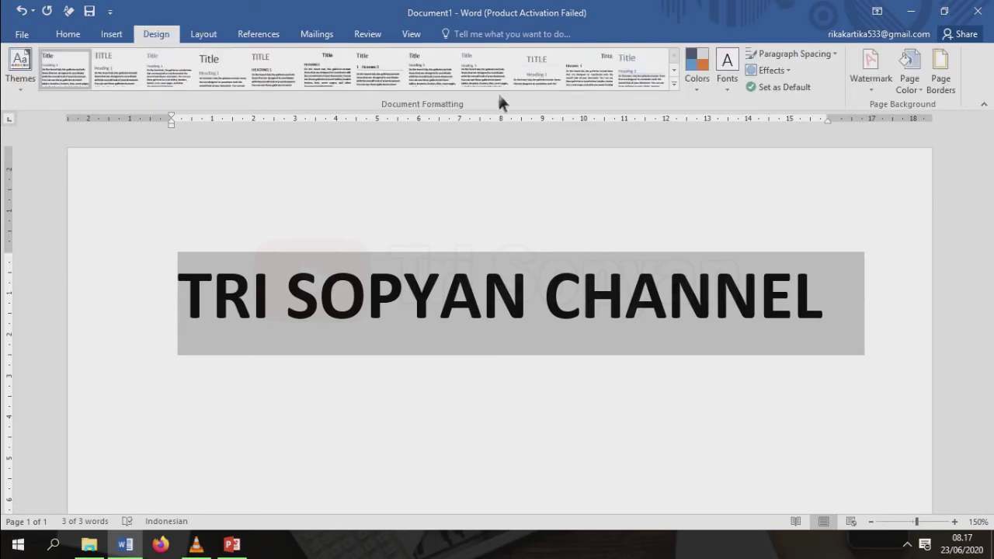
click(700, 92)
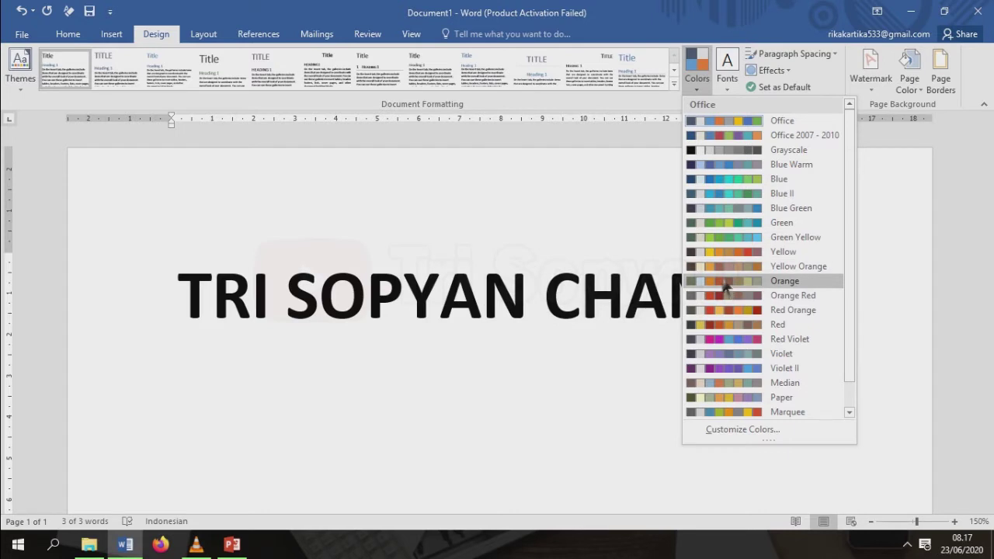
click(728, 87)
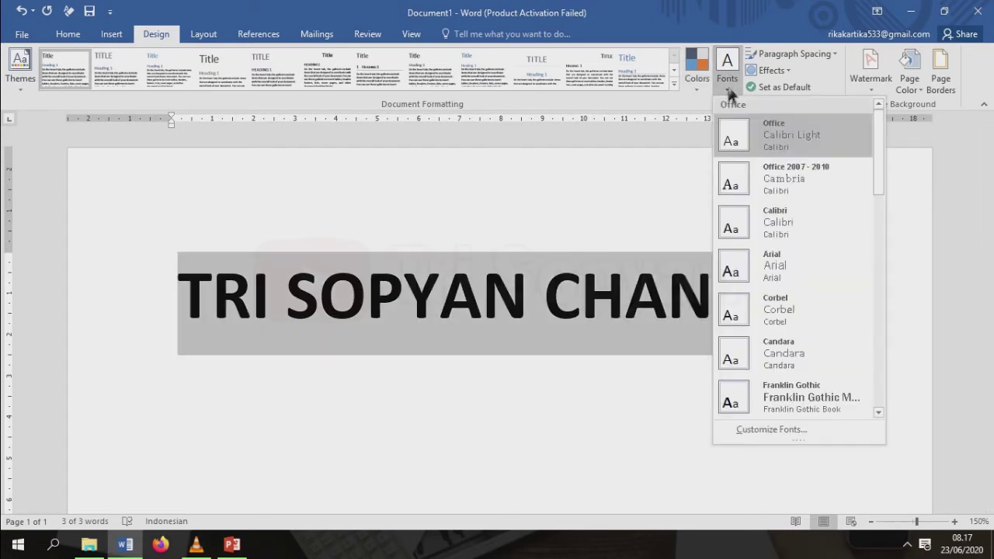
click(263, 156)
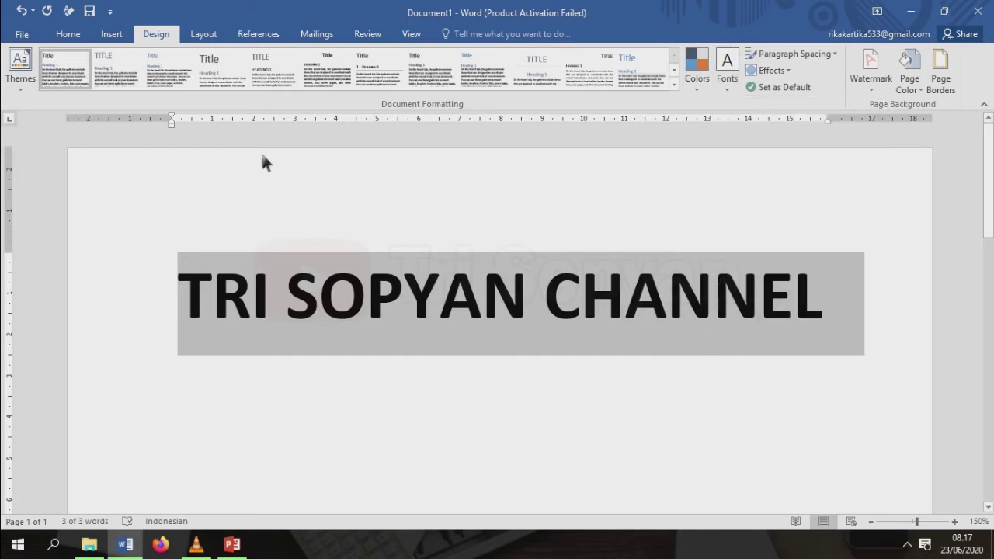
- Look through the Layout, References, Mailings, Review and View tabs, ending on Home
click(212, 34)
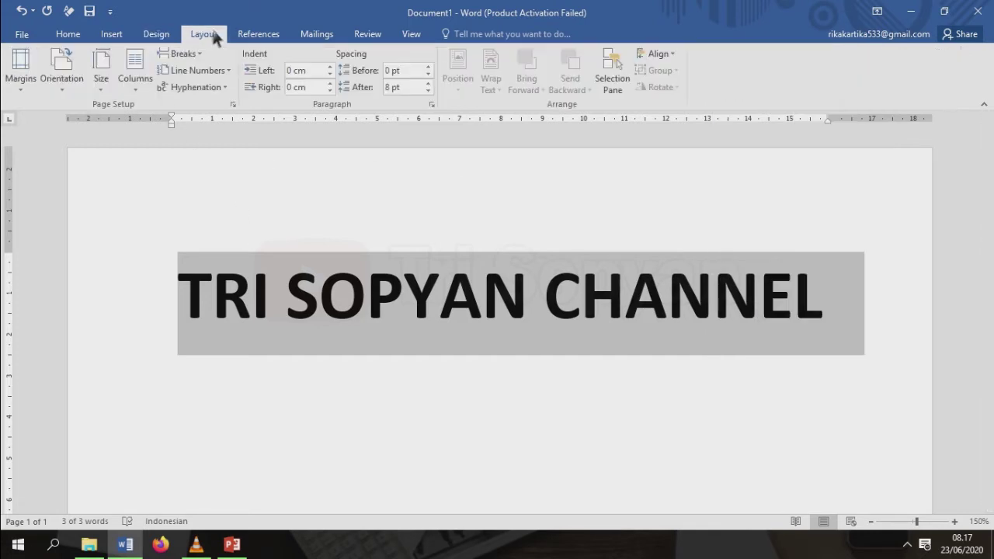
click(253, 39)
click(310, 40)
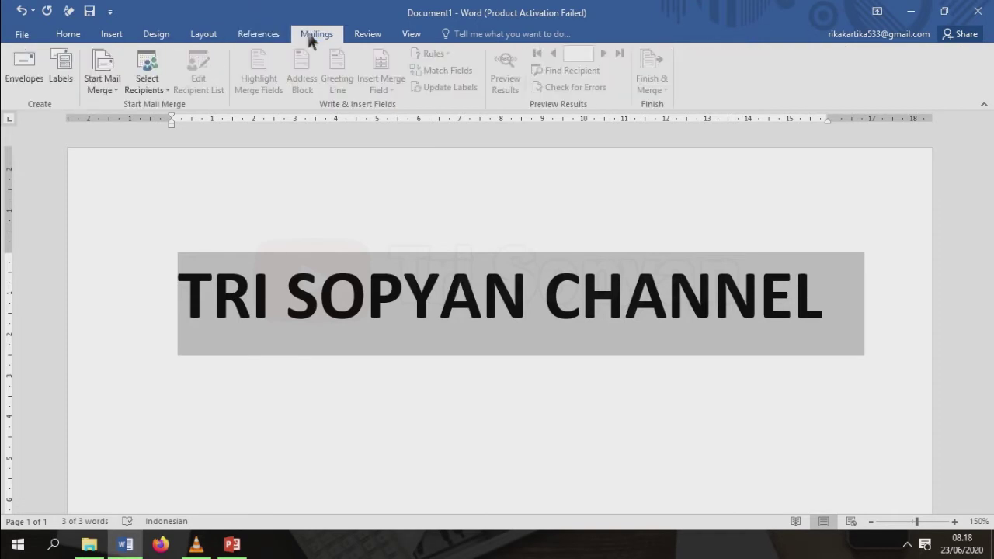
click(368, 38)
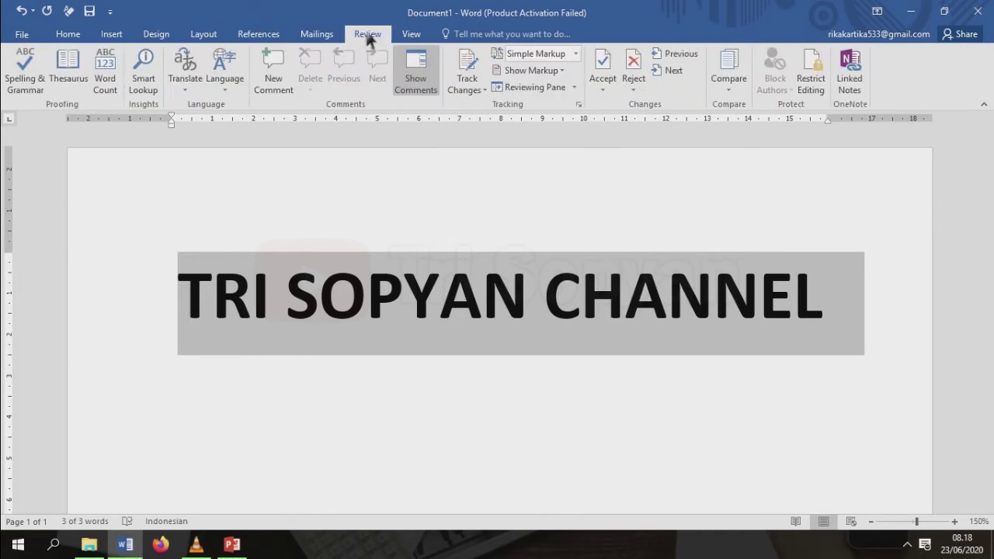
click(410, 36)
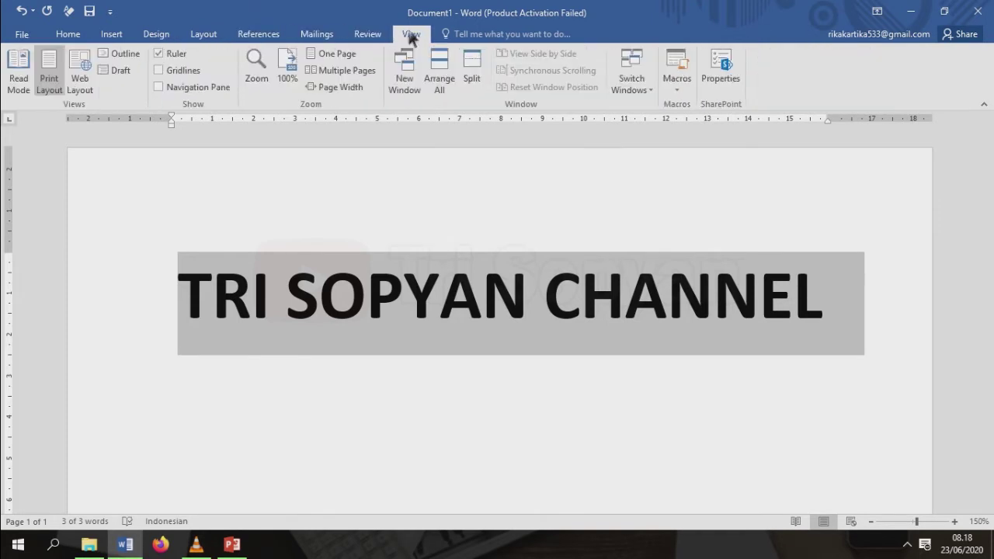
click(71, 36)
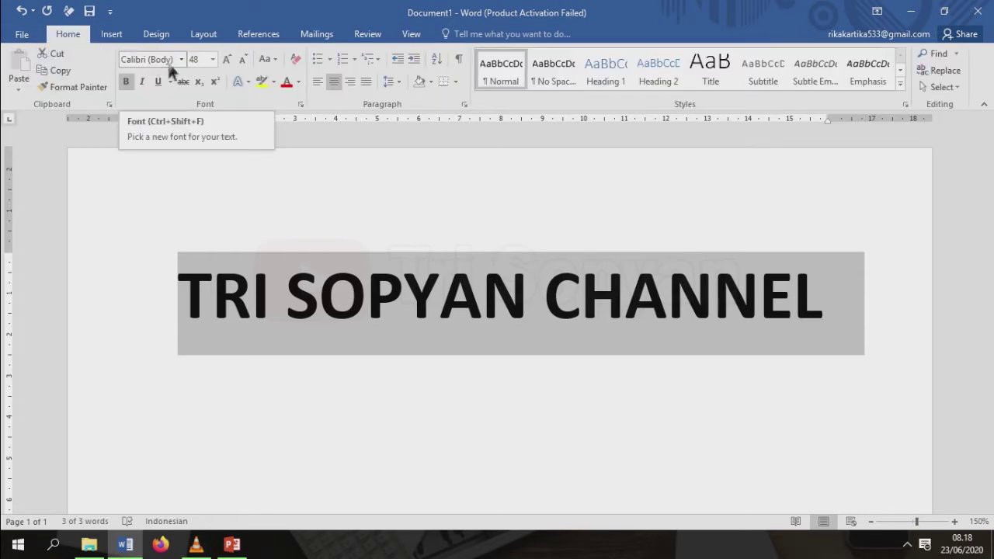
- Try the No Spacing, Heading 2 and Title styles on the text, then revert to Normal
click(546, 81)
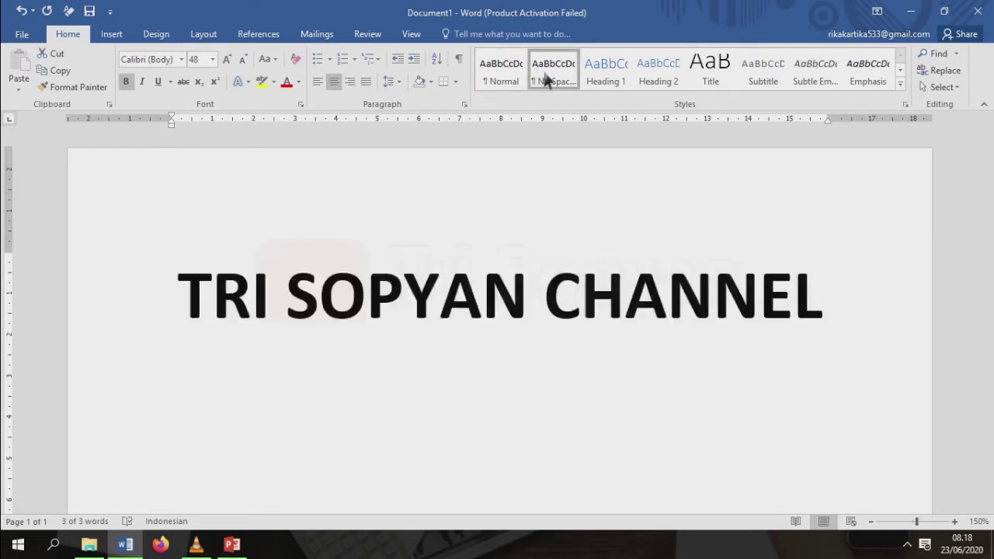
click(645, 78)
click(763, 78)
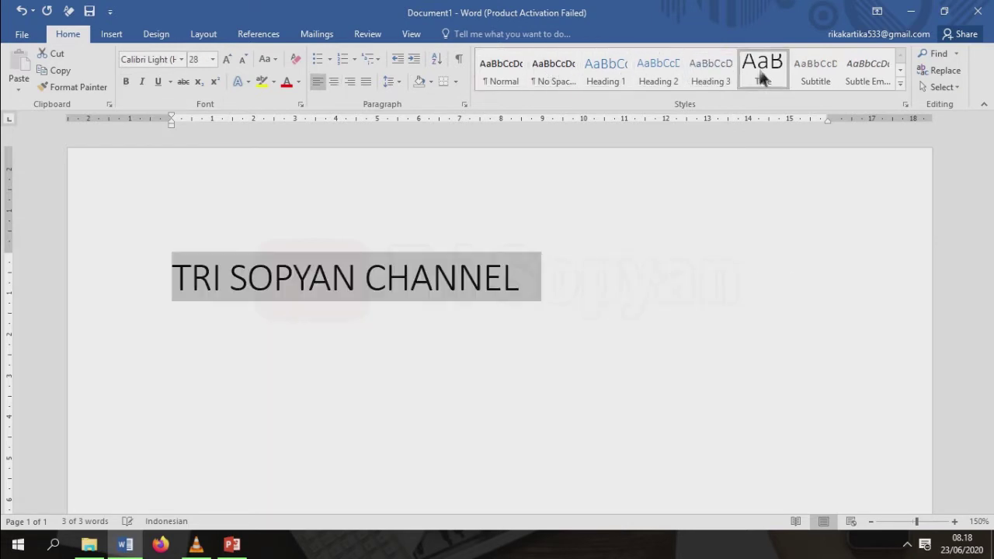
click(501, 71)
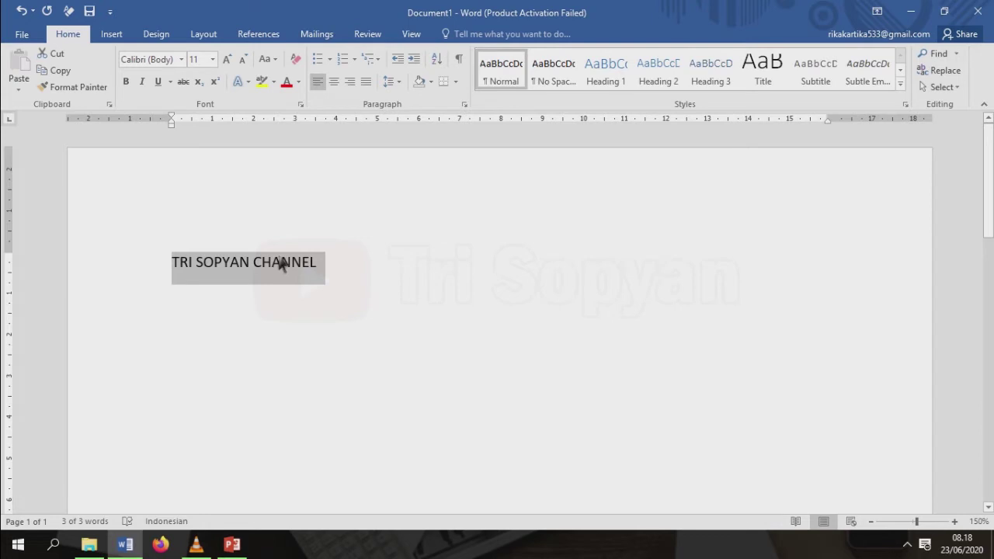
- Enlarge the title font step by step, then shrink it back slightly
key(ctrl+shift+period)
key(ctrl+shift+period)
key(ctrl+shift+period)
key(ctrl+shift+period)
key(ctrl+shift+period)
key(ctrl+shift+period)
key(ctrl+shift+period)
key(ctrl+shift+period)
key(ctrl+shift+period)
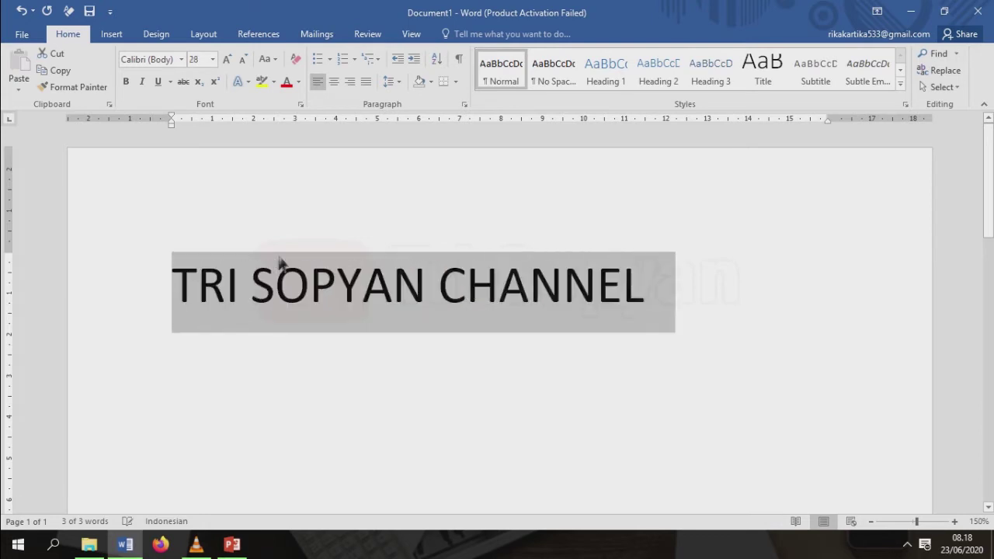
key(ctrl+shift+period)
key(ctrl+shift+period)
key(ctrl+shift+period)
key(ctrl+shift+period)
key(ctrl+shift+period)
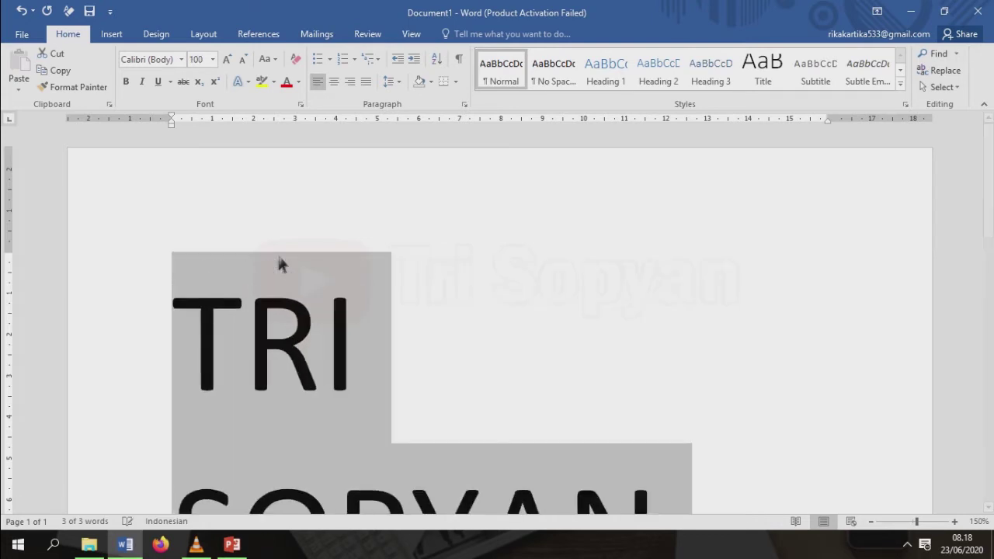
key(ctrl+shift+period)
key(ctrl+shift+period)
key(ctrl+shift+period)
key(ctrl+shift+period)
key(ctrl+shift+period)
key(ctrl+shift+period)
key(ctrl+shift+period)
key(ctrl+shift+period)
key(ctrl+shift+period)
key(ctrl+shift+period)
key(ctrl+shift+period)
key(ctrl+shift+period)
key(ctrl+shift+period)
key(ctrl+shift+comma)
key(ctrl+shift+comma)
key(ctrl+shift+comma)
key(ctrl+shift+comma)
key(ctrl+shift+comma)
key(ctrl+shift+comma)
key(ctrl+shift+comma)
key(ctrl+shift+comma)
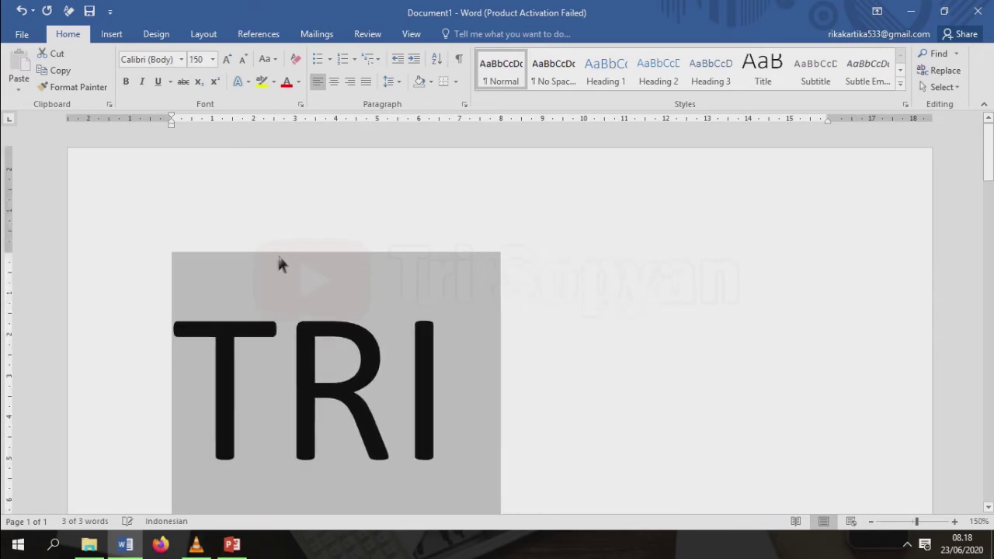
key(ctrl+shift+comma)
key(ctrl+shift+comma)
key(ctrl+shift+comma)
key(ctrl+shift+comma)
key(ctrl+shift+comma)
key(ctrl+shift+comma)
key(ctrl+shift+comma)
key(ctrl+shift+comma)
key(ctrl+shift+comma)
key(ctrl+shift+comma)
key(ctrl+shift+comma)
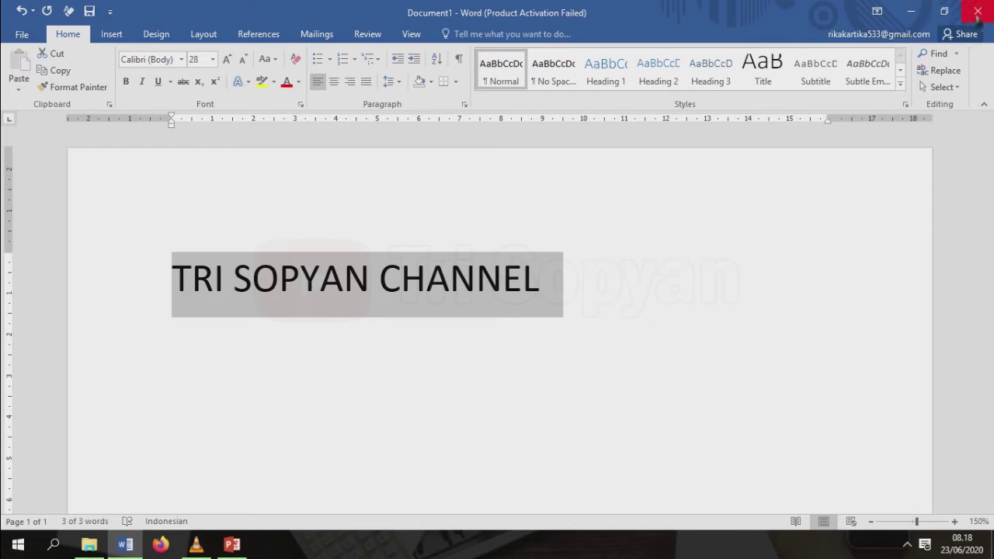
- Close Word and choose Don't Save to discard the document
click(977, 16)
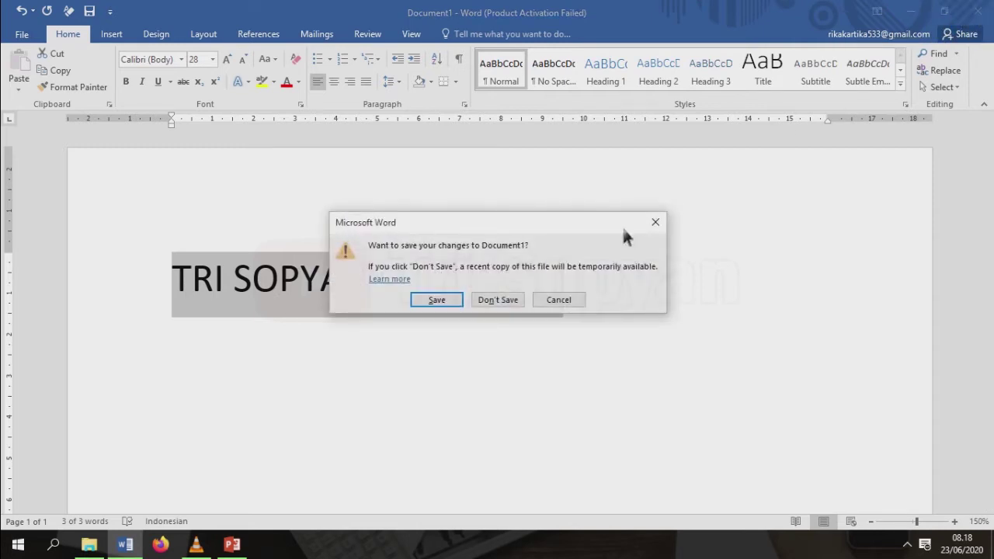
click(497, 303)
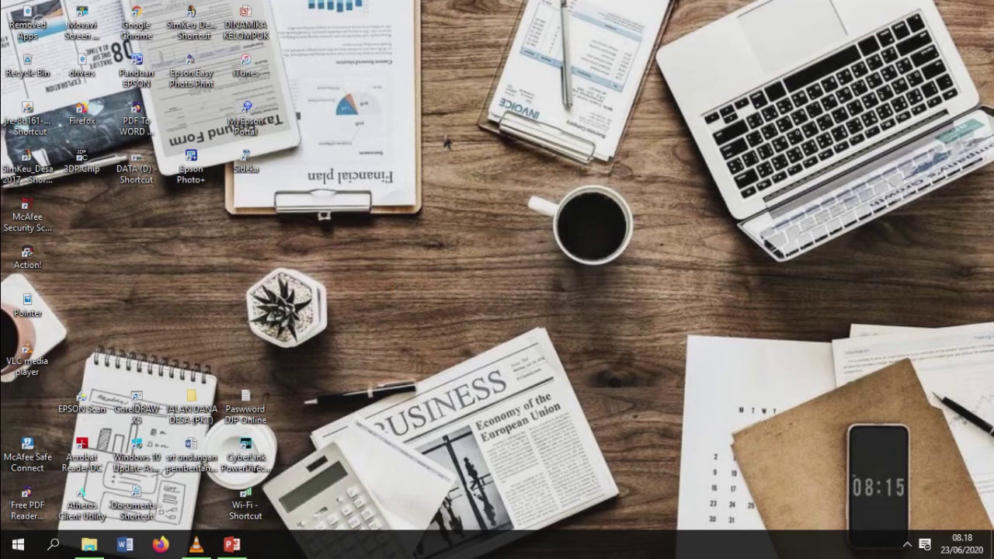
- Stop the screen recording from the top-edge toolbar so the video lands on the slide
mouse_move(472, 11)
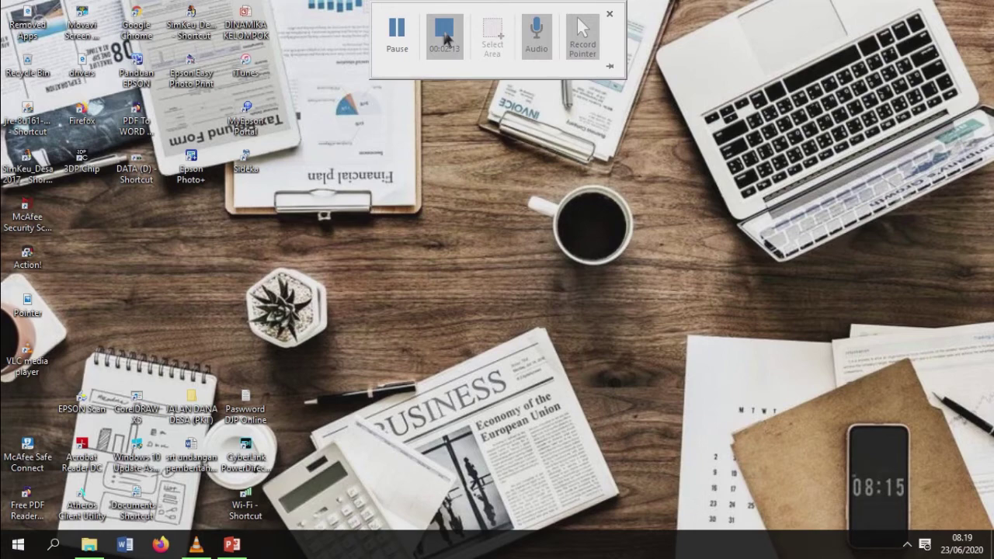
click(446, 39)
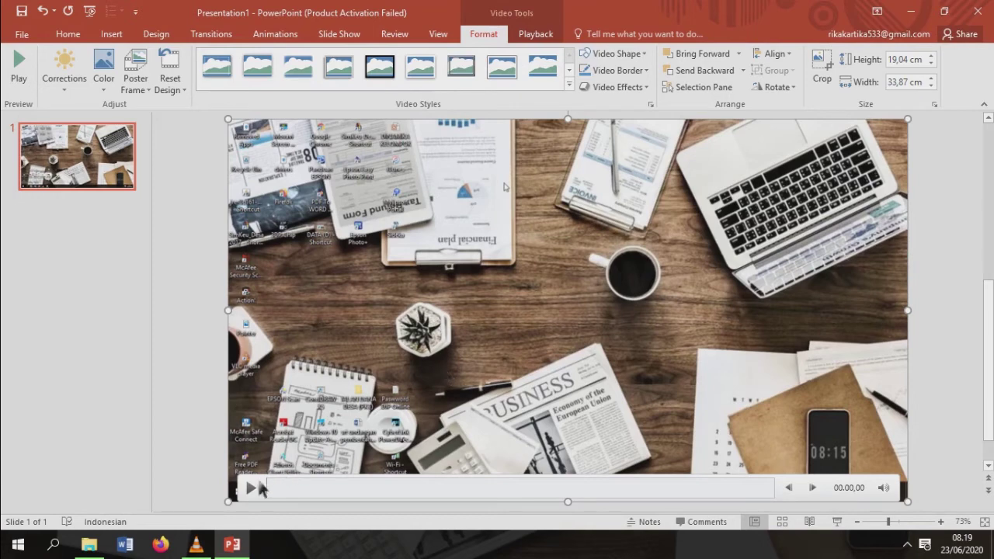
- Play the inserted recording on slide 1, then pause it with Alt+P
click(250, 490)
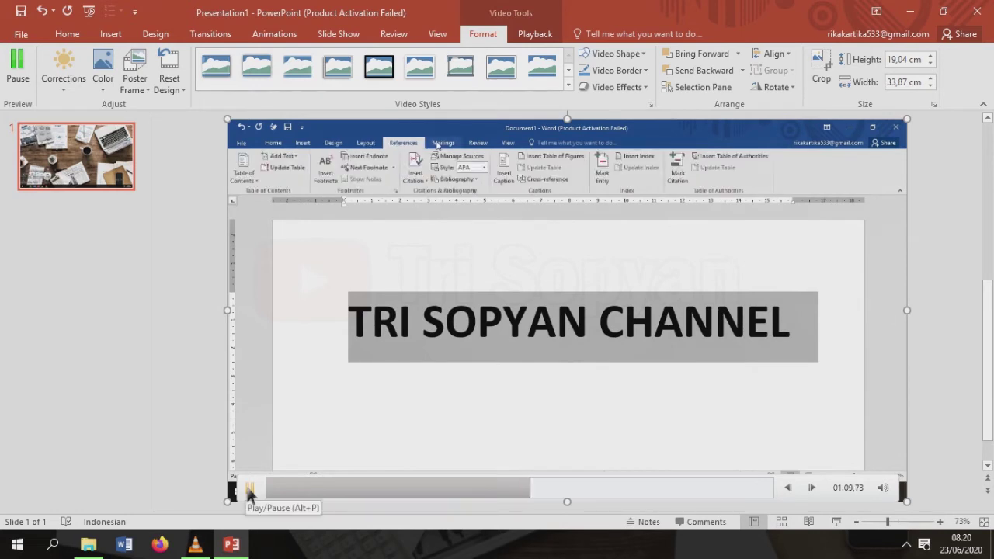
key(alt+p)
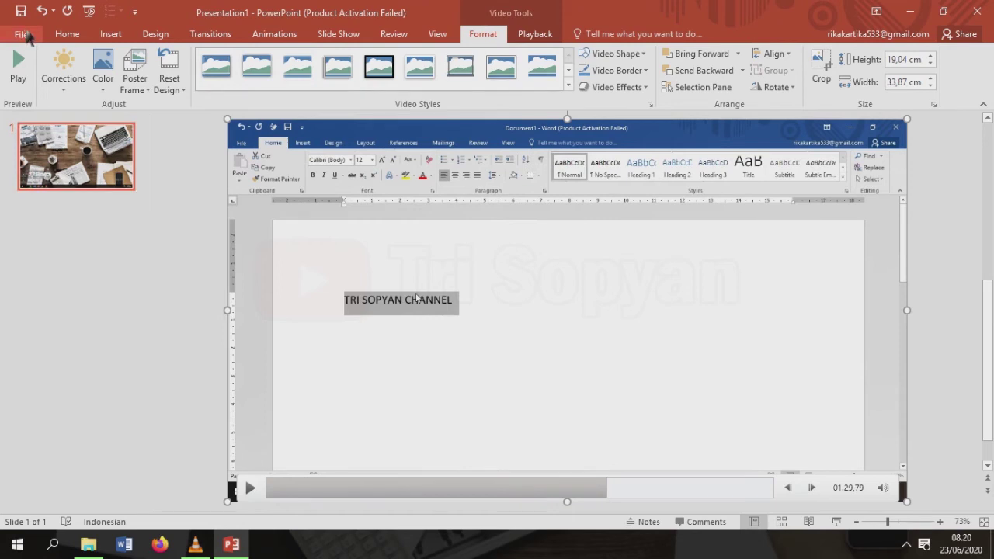
- Export the presentation with Create a Video at Presentation Quality, 1920 x 1080
click(28, 37)
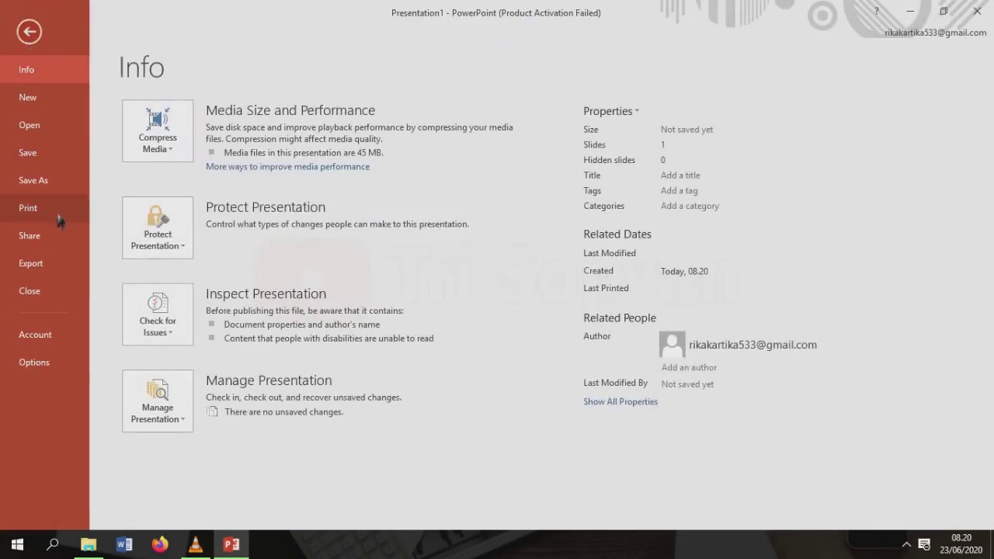
click(52, 269)
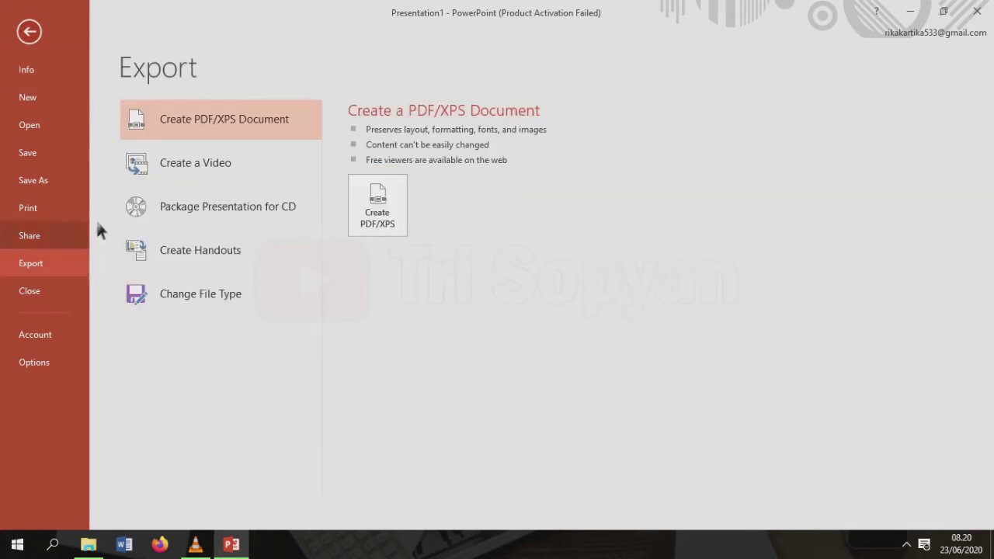
click(247, 168)
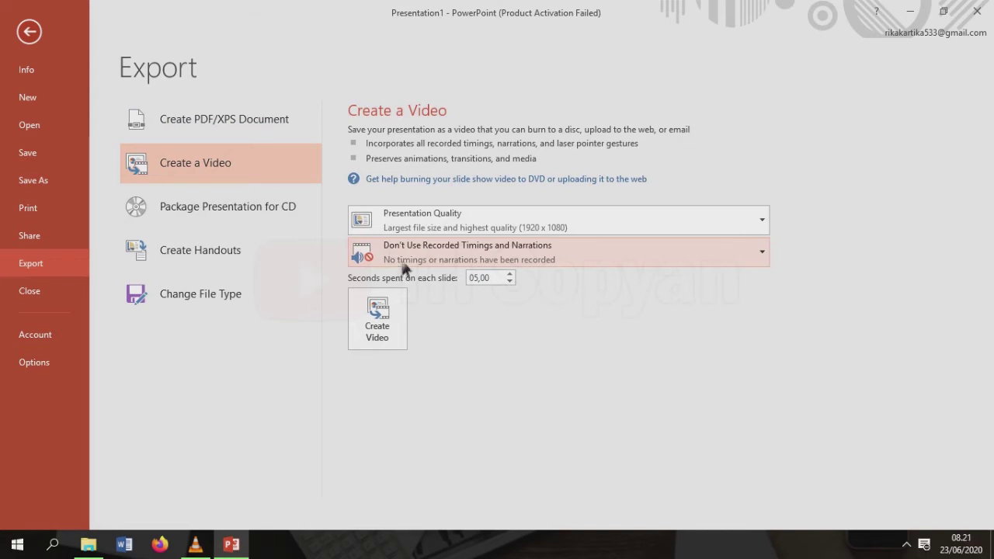
click(767, 219)
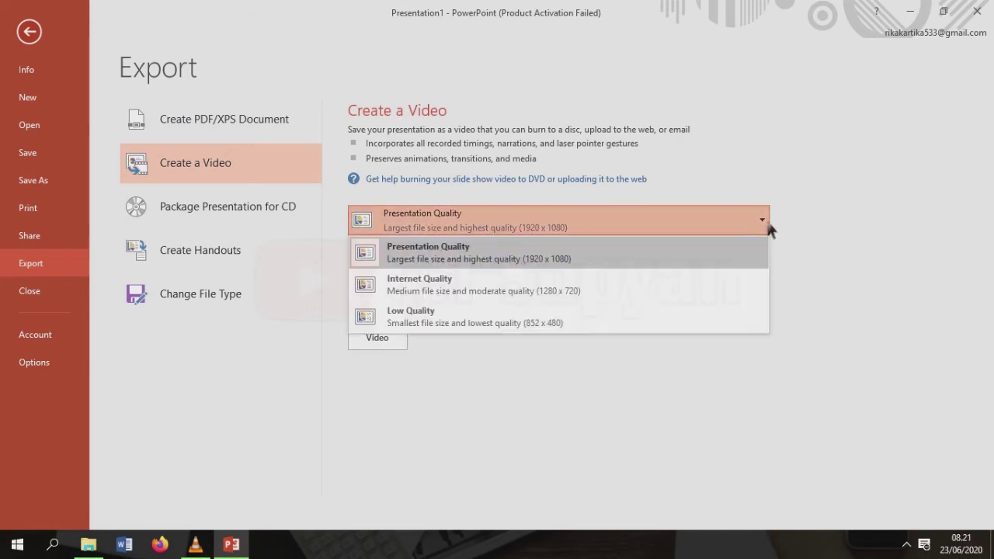
click(700, 261)
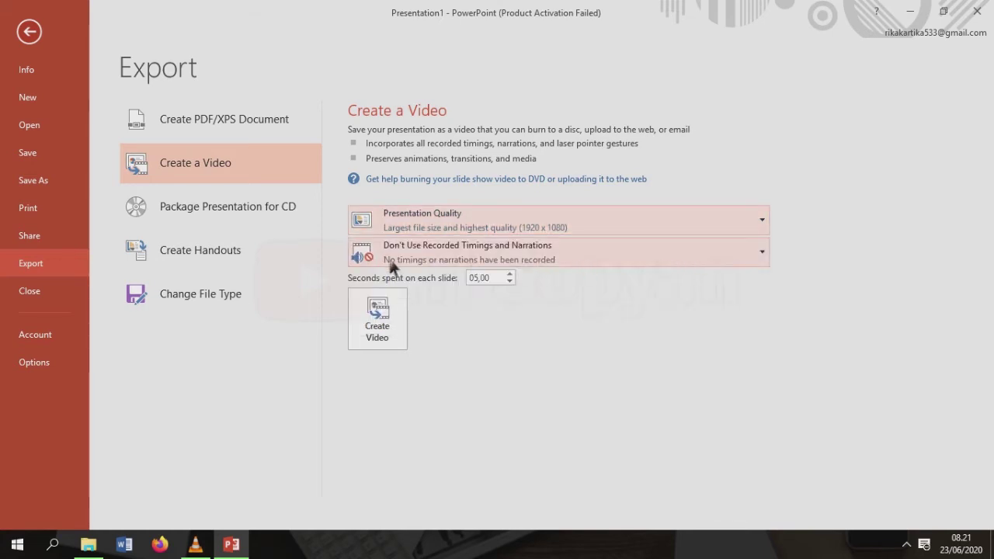
click(389, 325)
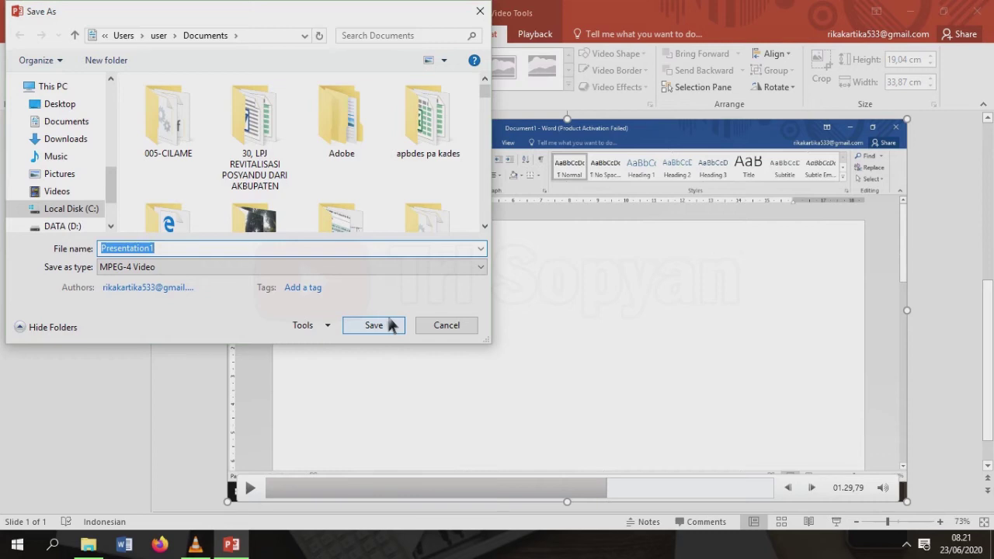
- Save the MPEG-4 video as 'Tutorial' in the Videos folder to start the export
text(tUT)
key(BackSpace)
key(BackSpace)
key(BackSpace)
text(T)
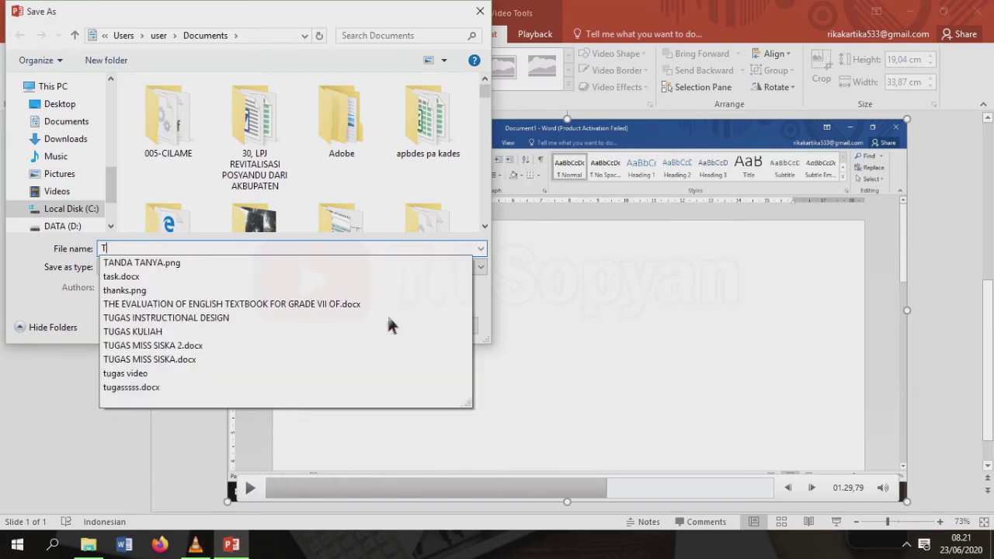
text(utorial)
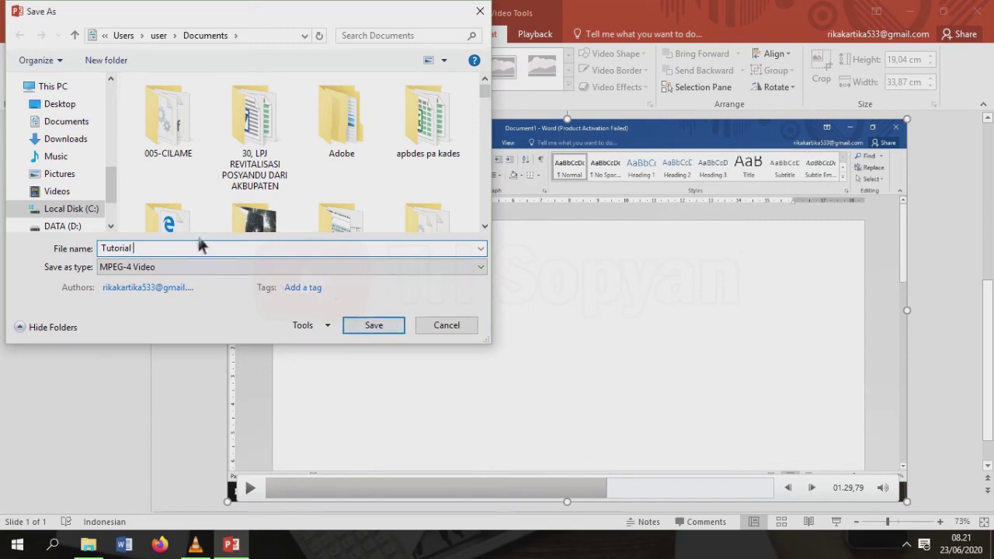
click(58, 194)
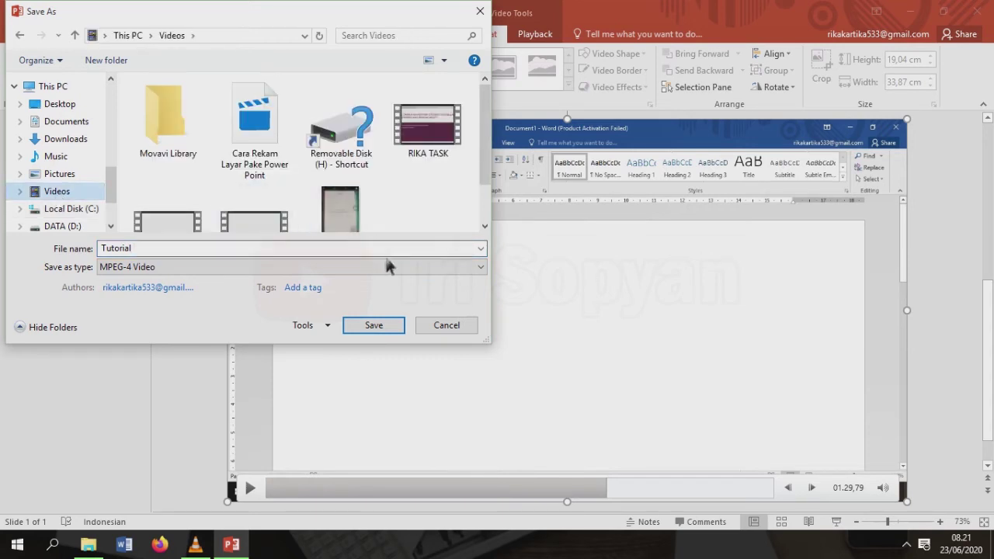
drag(487, 181, 488, 218)
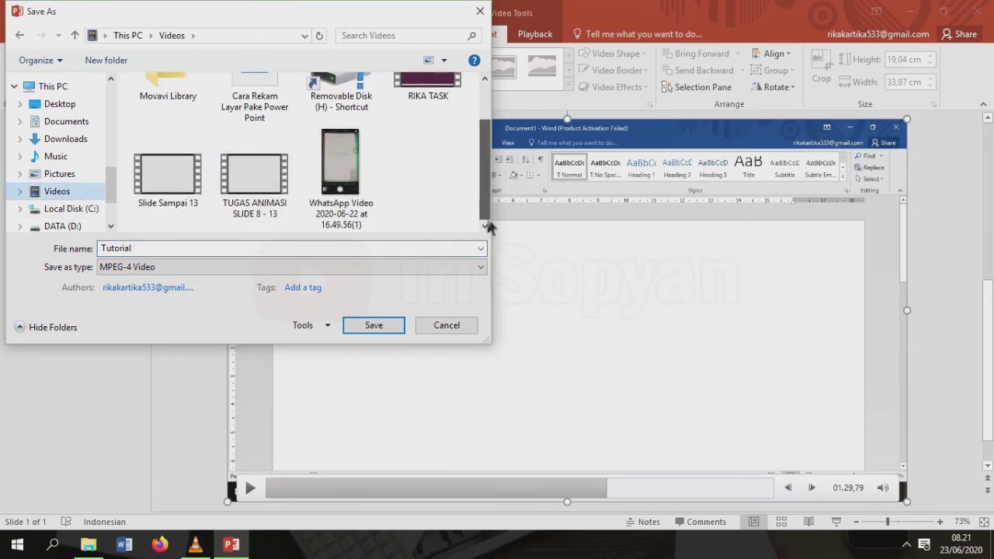
click(383, 322)
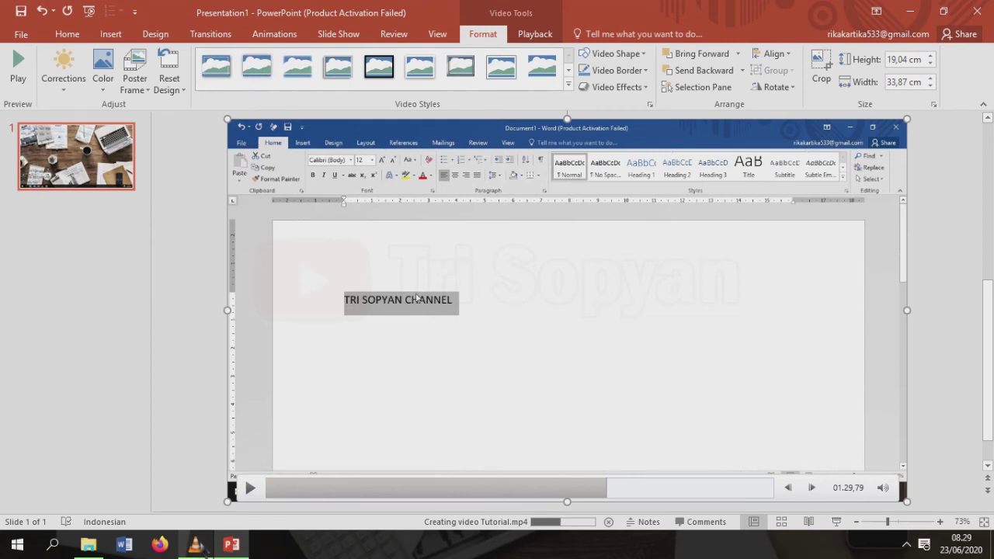
- Close PowerPoint without saving and open the Videos folder in File Explorer
click(980, 12)
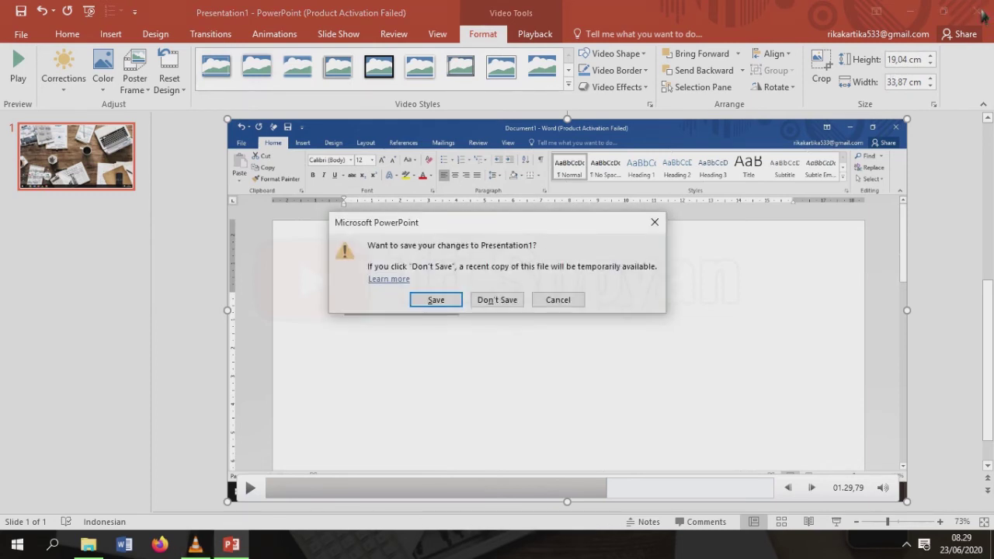
click(505, 303)
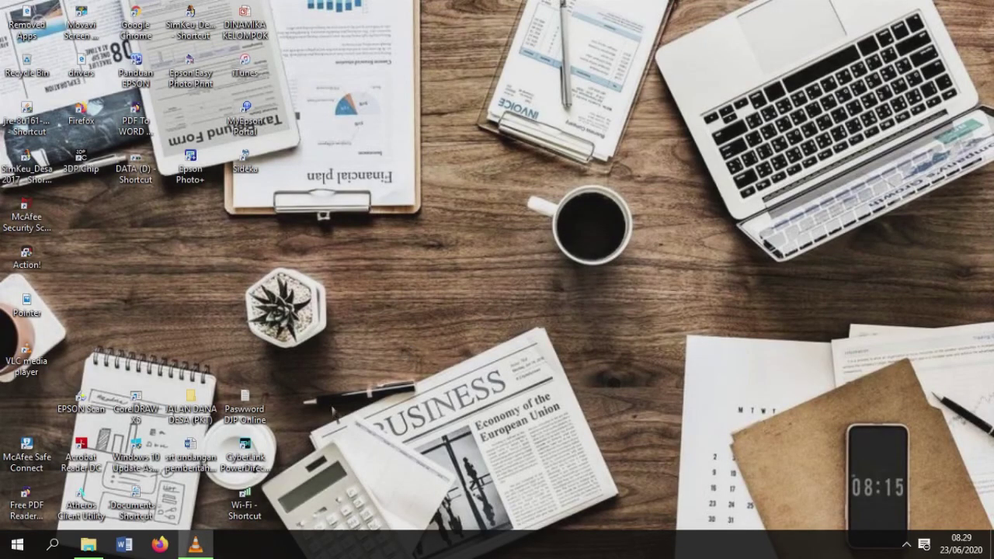
click(89, 546)
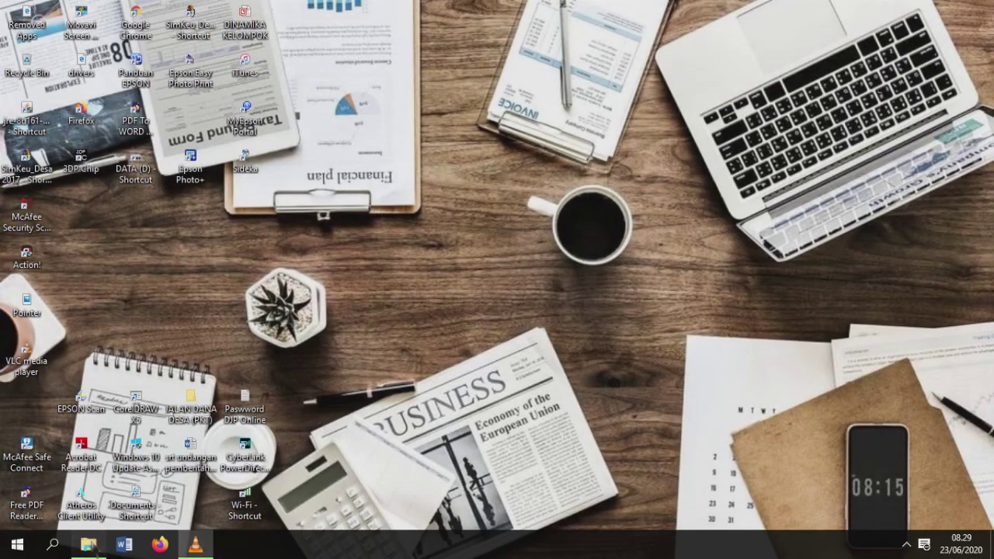
click(53, 250)
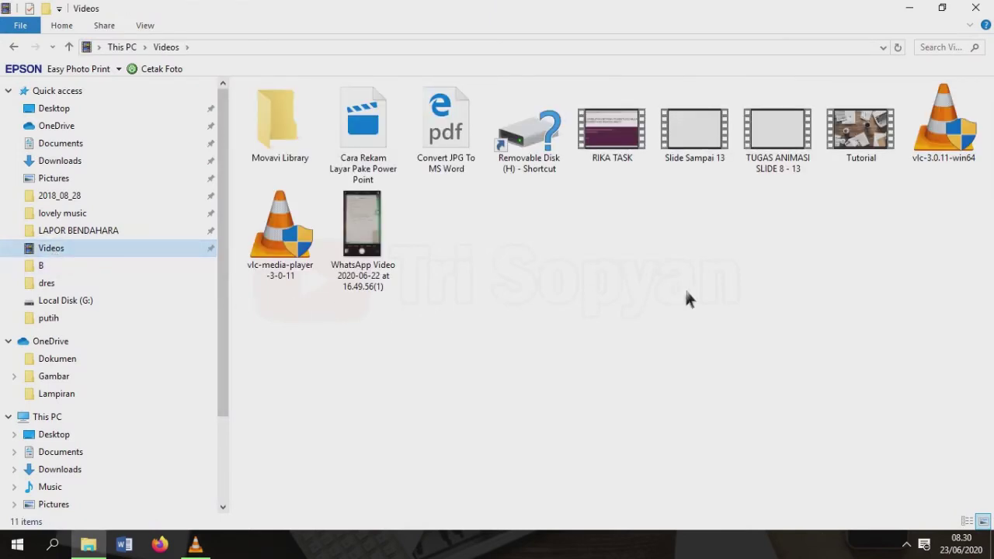
- Open the Tutorial video from its right-click menu in the Videos folder
mouse_move(848, 157)
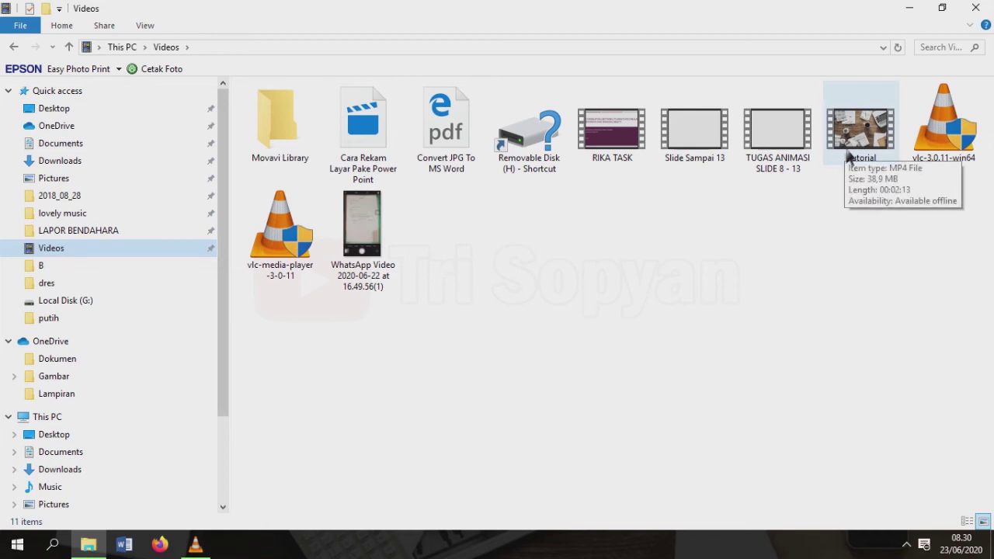
right_click(848, 157)
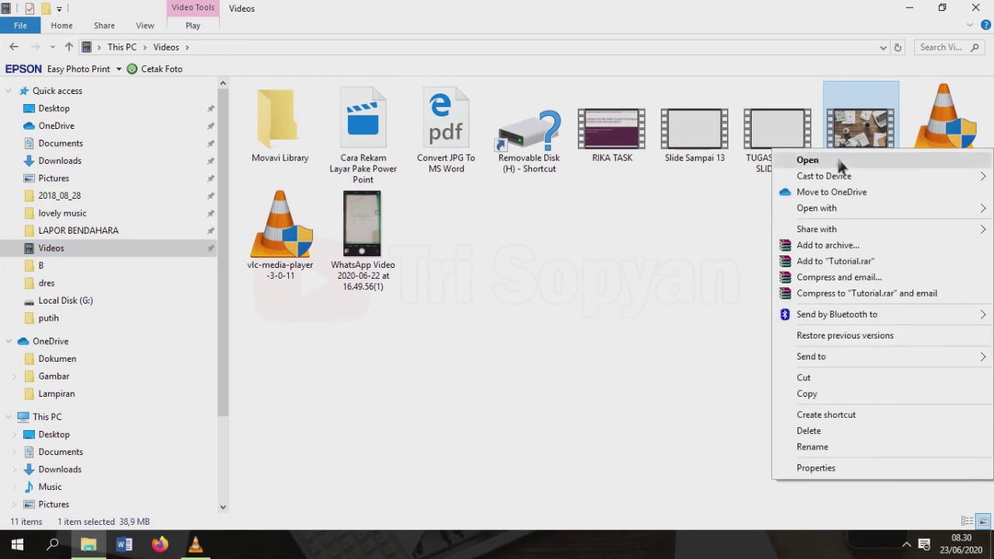
mouse_move(822, 209)
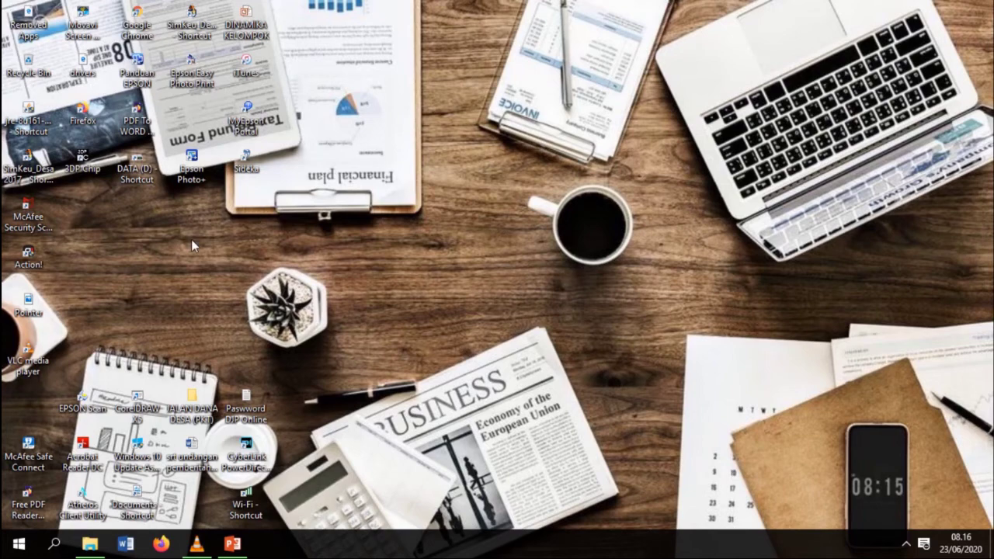
- Watch the video replay typing 'TRI SOPYAN CHANNEL' in Word, then centring, bolding and enlarging it
click(125, 544)
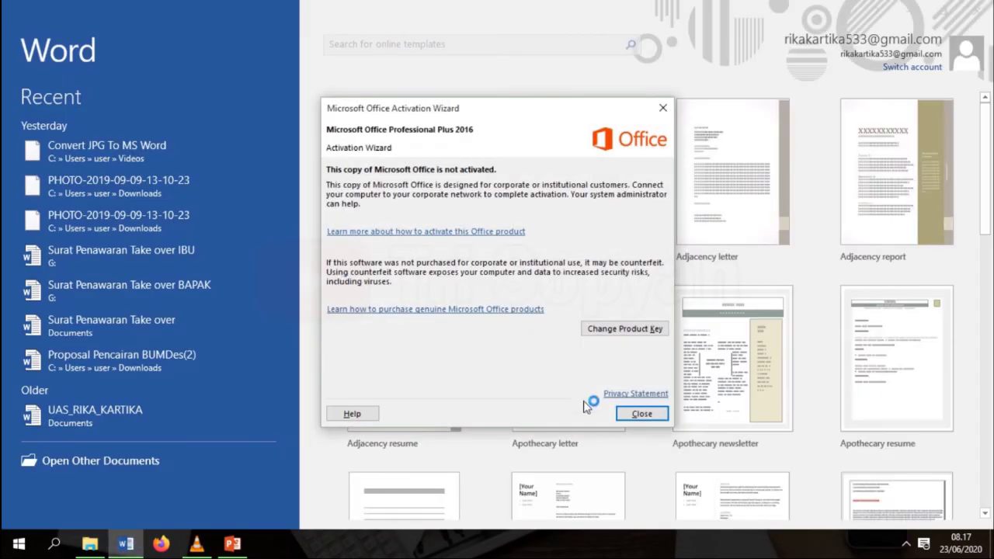
click(428, 233)
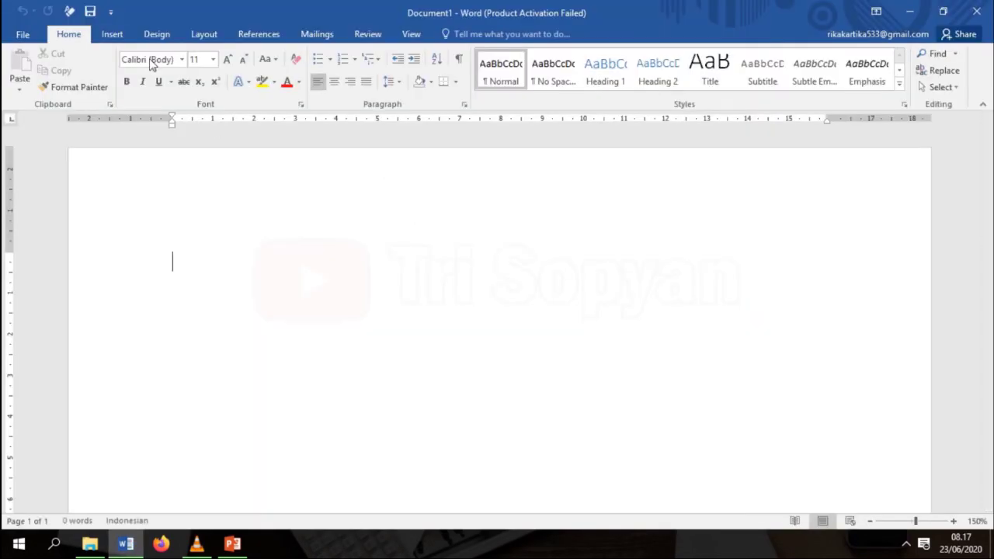
click(113, 35)
text(TRI SOPYAN CHANNEL)
key(ctrl+a)
key(ctrl+e)
key(ctrl+b)
key(ctrl+shift+period)
key(ctrl+shift+period)
key(ctrl+shift+period)
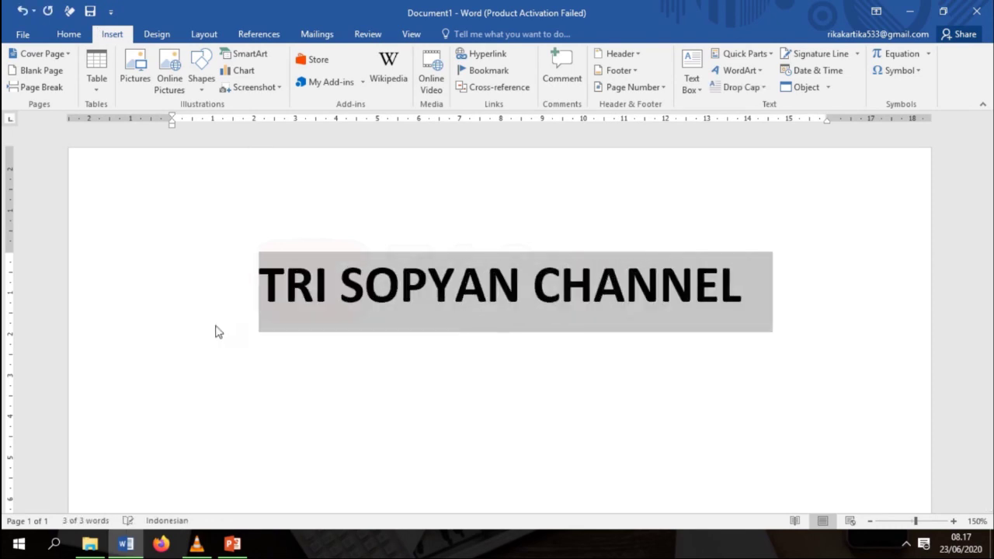
key(ctrl+shift+period)
- Watch the replay browse Word's ribbon tabs and apply formatting options to the text
click(156, 34)
click(697, 77)
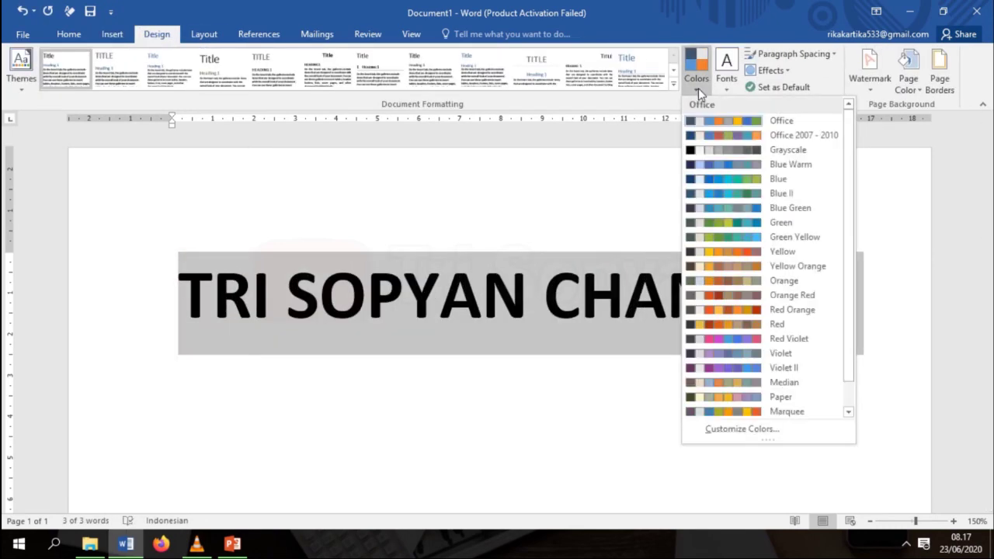
click(726, 77)
click(203, 34)
click(203, 34)
click(317, 35)
scroll(367, 35, down, 2)
click(69, 34)
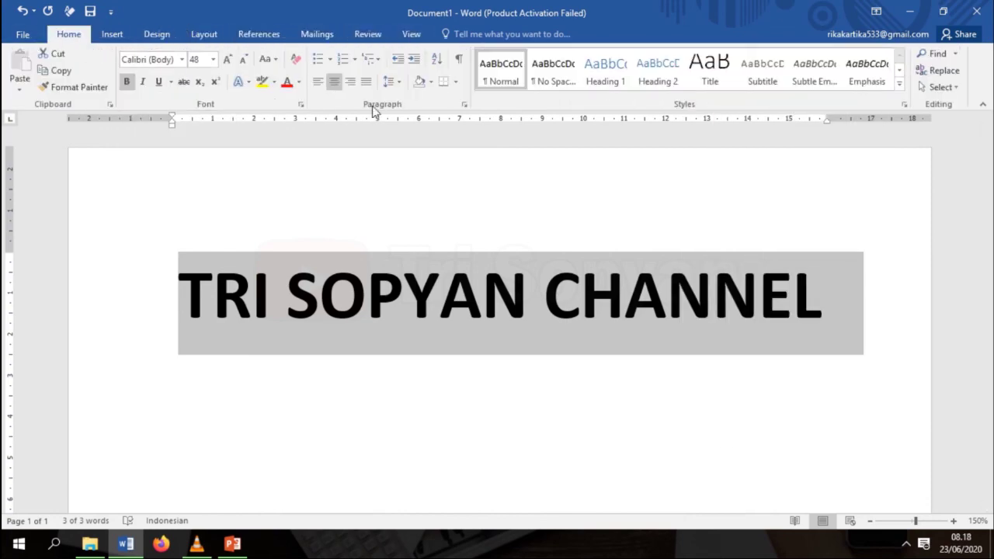
click(554, 70)
click(658, 69)
click(501, 70)
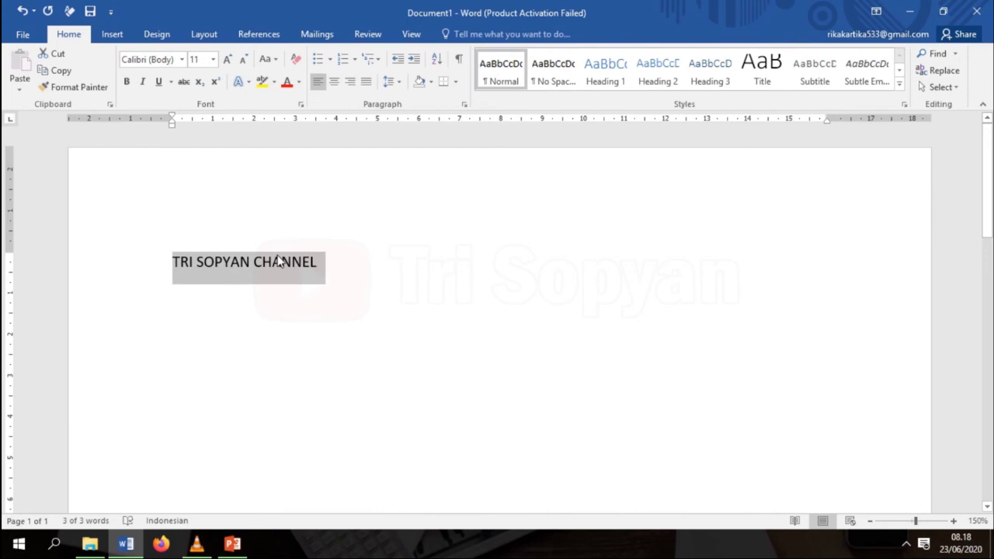
- Watch the replay resize the text and close Word, reaching the Document1 save prompt
key(ctrl+shift+period)
key(ctrl+shift+period)
key(ctrl+shift+period)
key(ctrl+shift+comma)
key(ctrl+shift+comma)
key(ctrl+shift+comma)
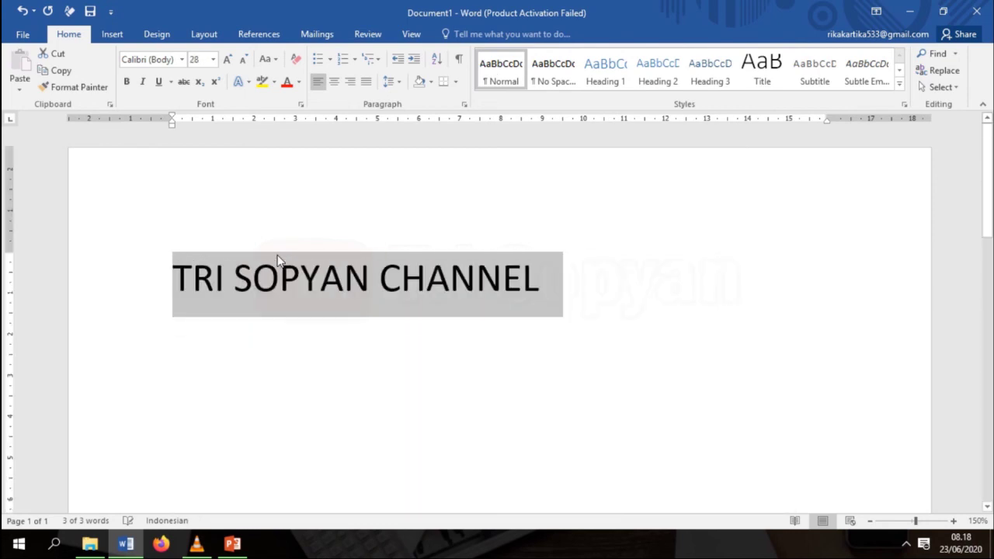
click(976, 11)
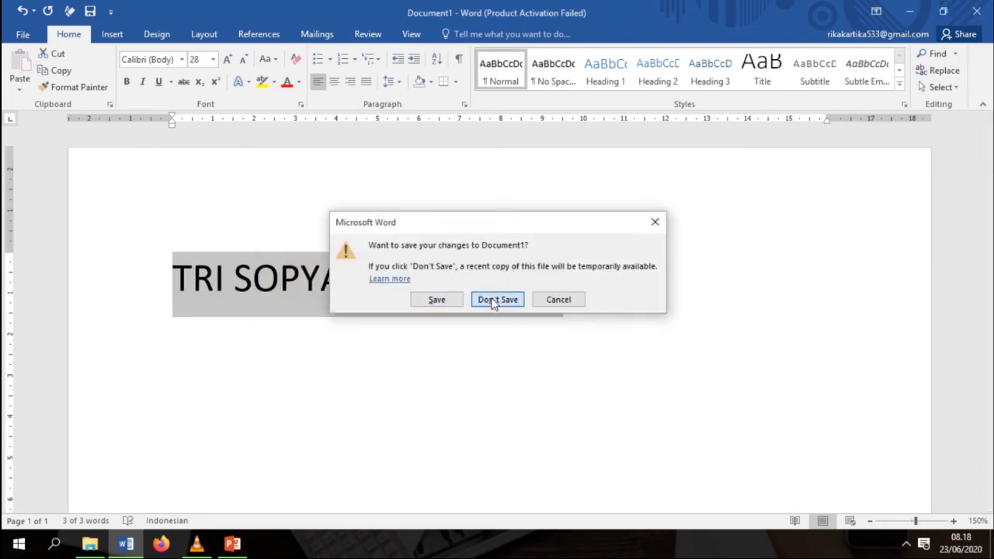
click(498, 301)
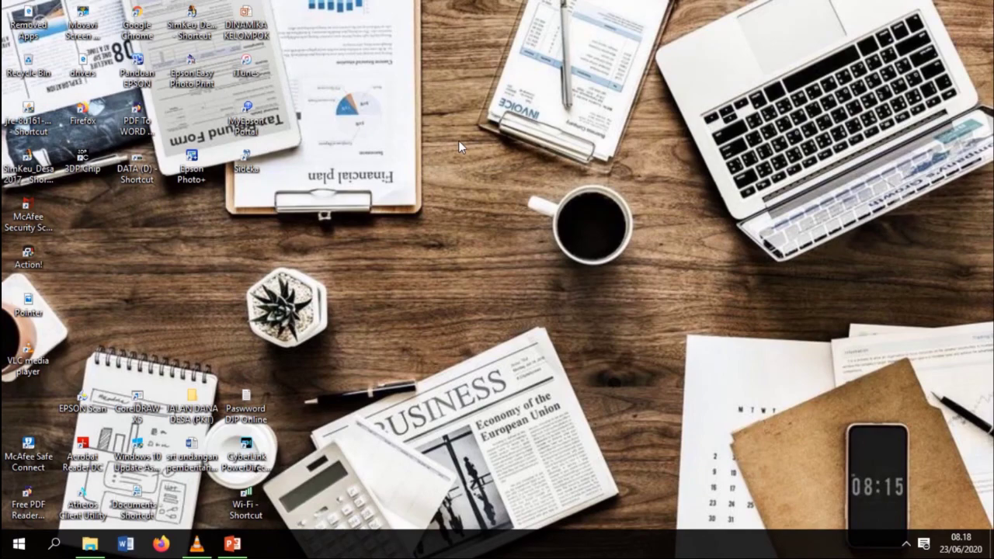